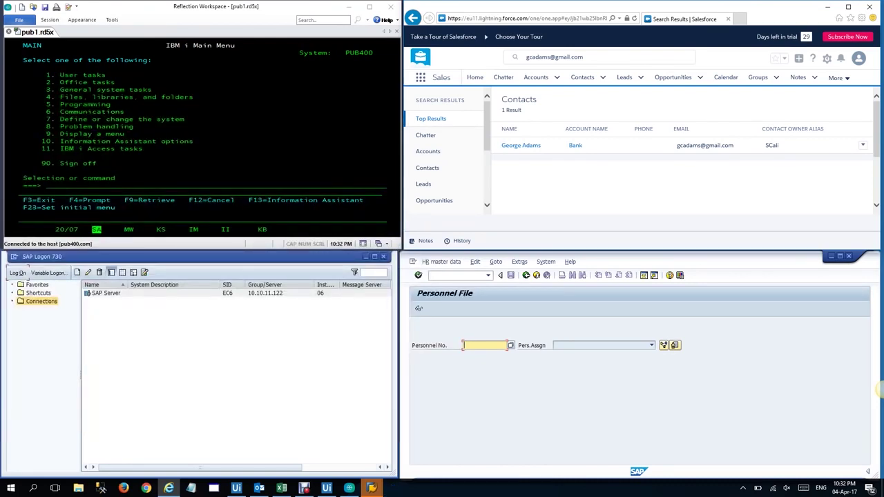
Look up the employee's personnel number in SAP, then search Salesforce by their e-mail
text(10453)
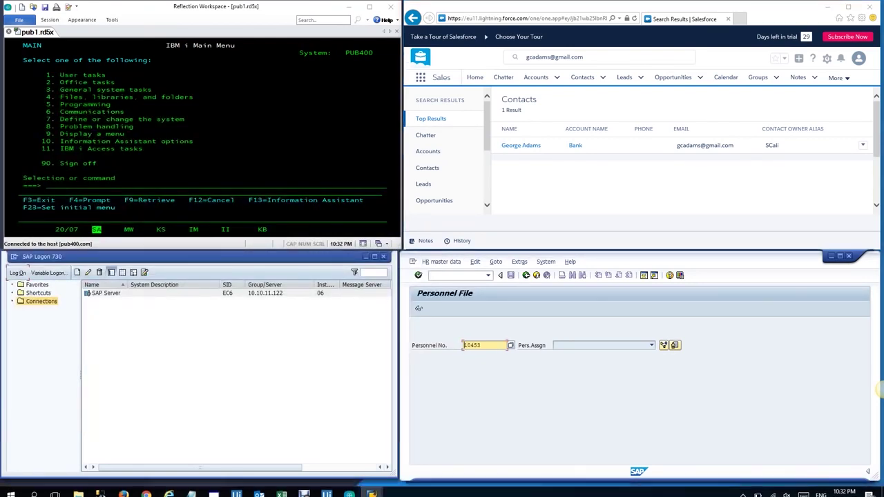
key(Return)
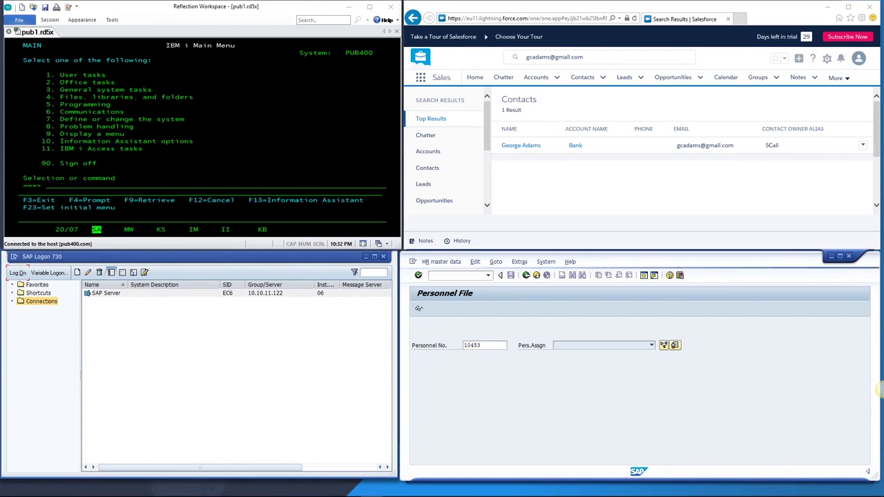
key(F3)
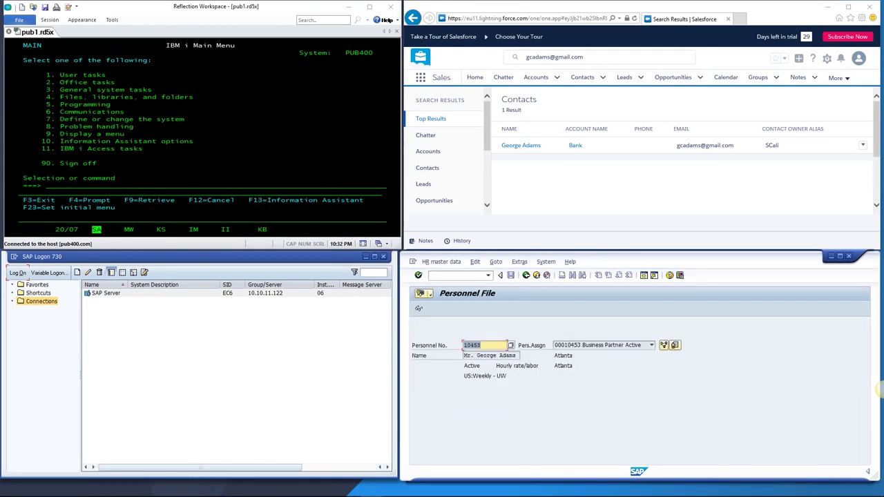
click(600, 57)
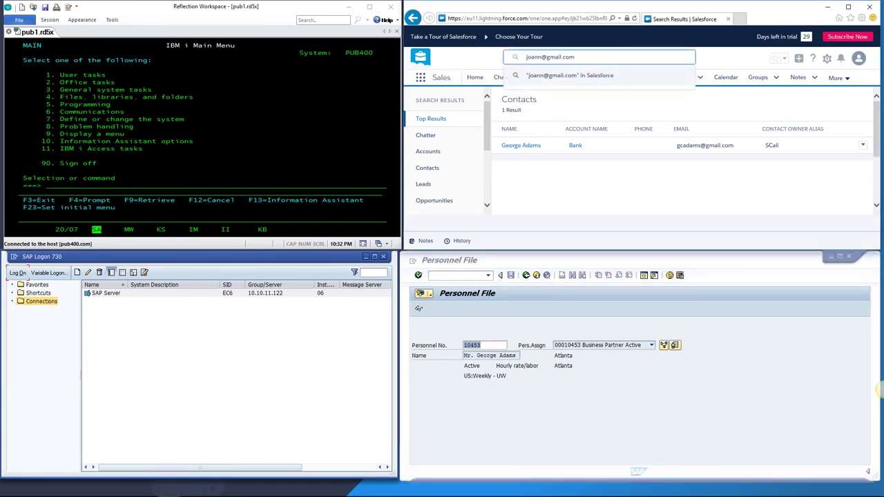
key(Return)
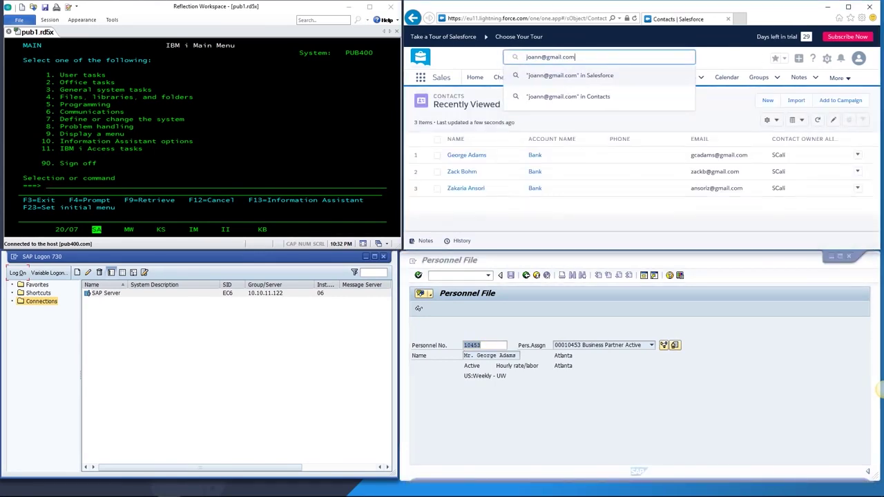
Create a Salesforce contact with the employee's first name and e-mail under account Bank
click(560, 154)
text(Joann)
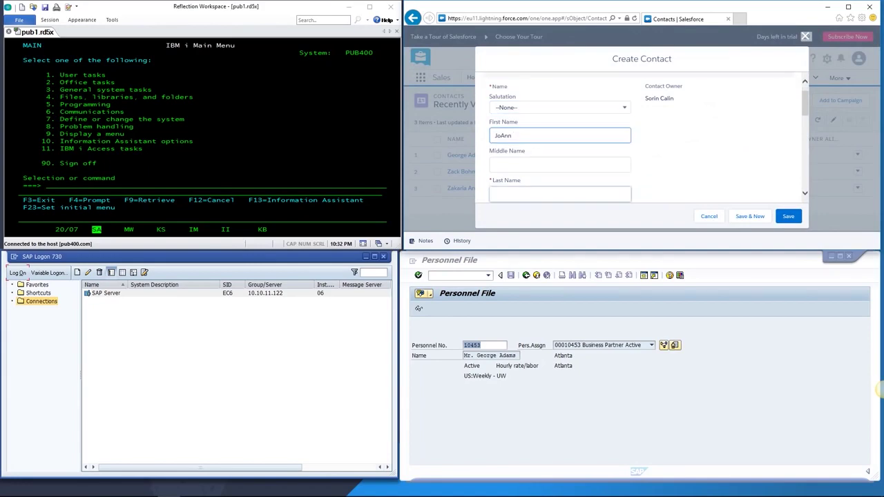
click(560, 193)
click(560, 195)
click(560, 128)
click(520, 149)
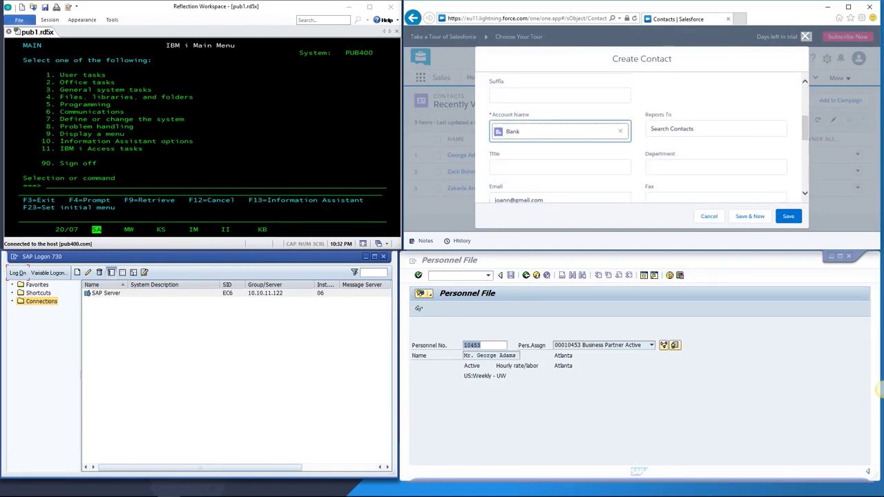
click(788, 216)
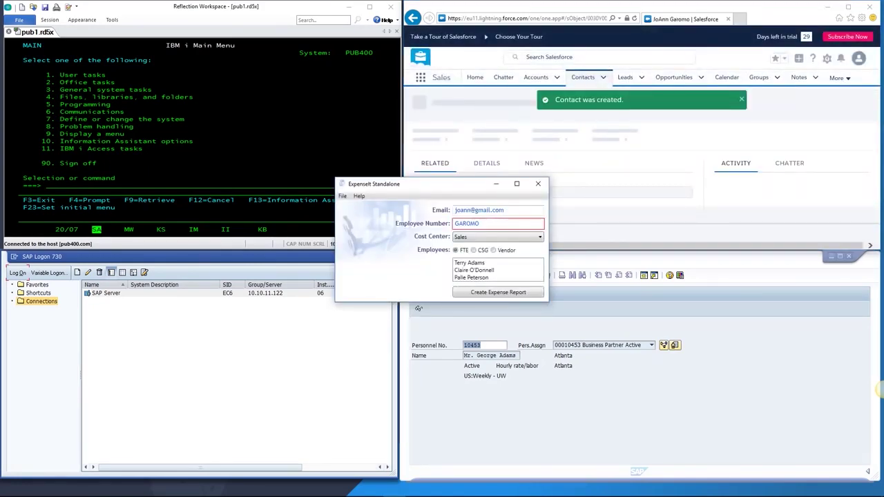
Add a Protocol expense 'Coffee treats' of 31 to the employee's expense report
click(498, 292)
click(543, 199)
click(337, 270)
text(Protocol)
key(Tab)
text(Coffee treats)
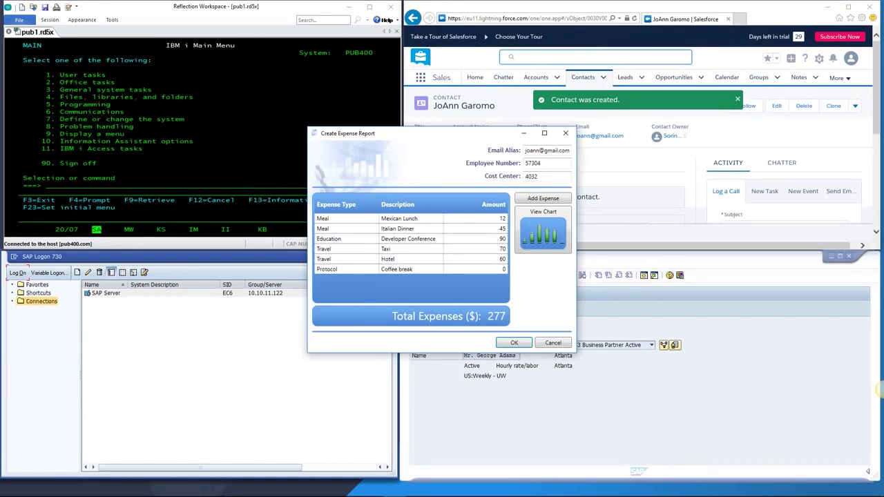
key(Tab)
text(31)
key(Return)
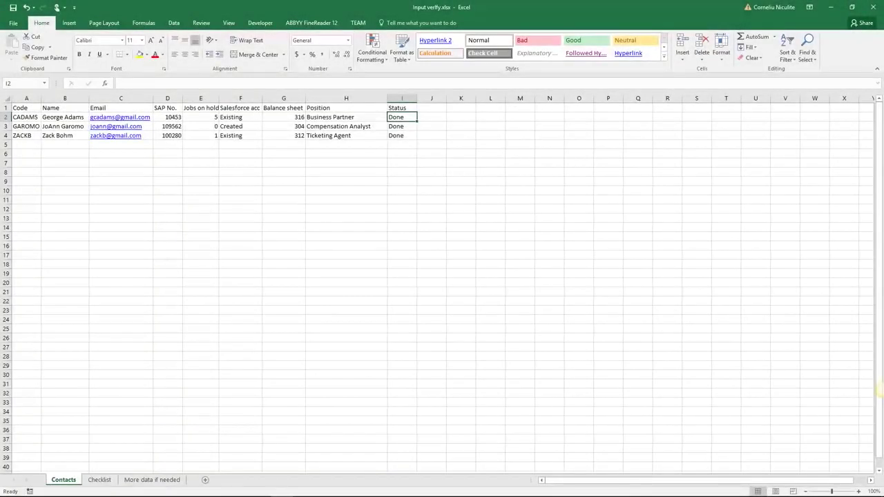
Select results columns E1:I4 in Input verify.xlsx, then select the sent status PDF attachment
drag(200, 108, 417, 138)
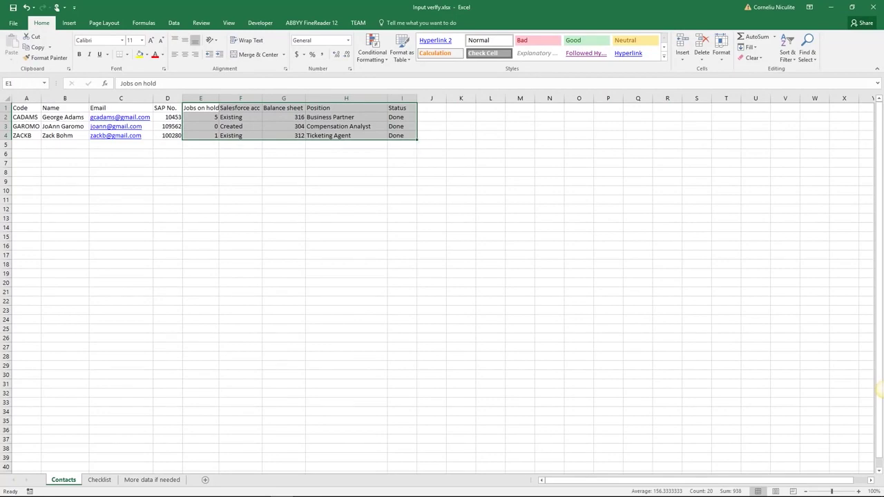
click(200, 163)
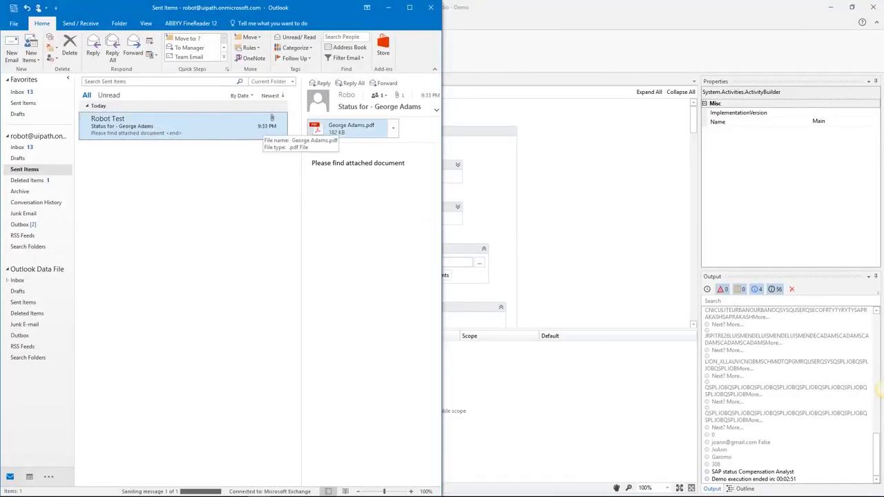
click(349, 128)
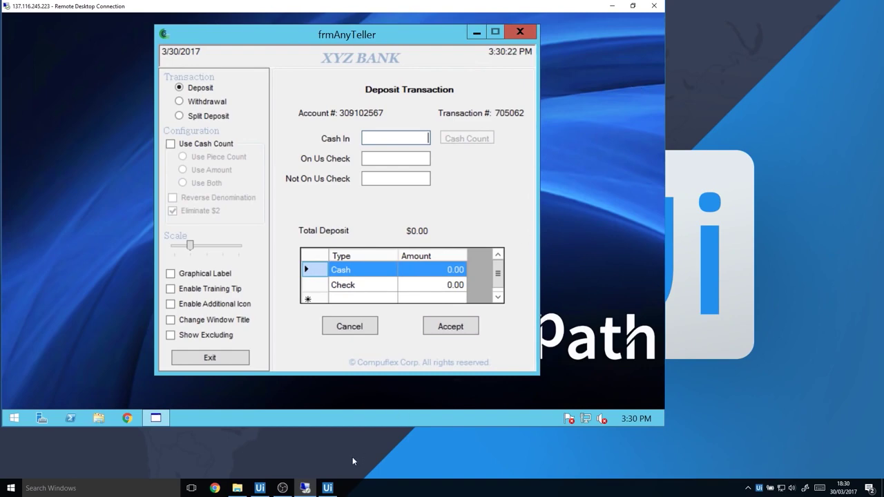
Launch UiExplorer from the taskbar and start, then cancel, Indicate Element
click(326, 489)
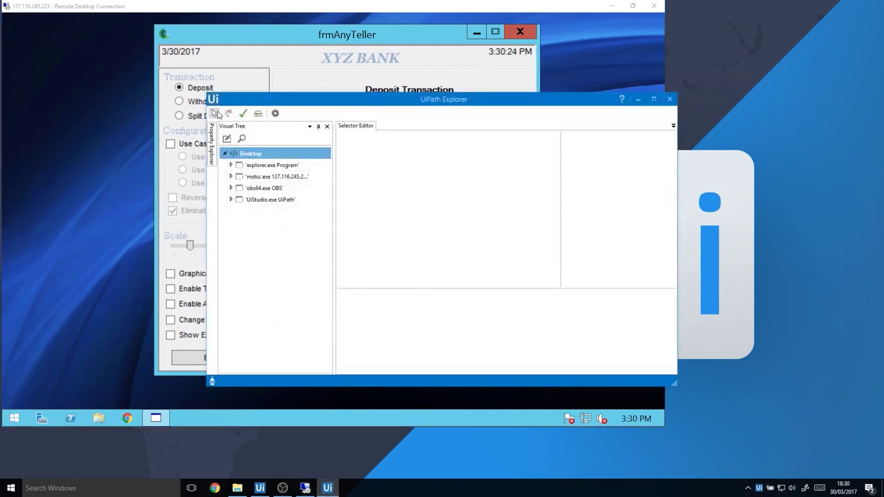
click(217, 113)
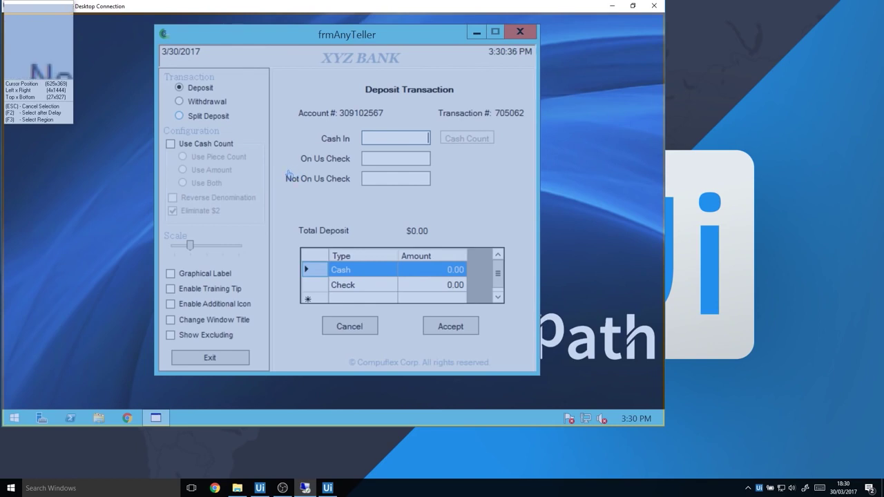
key(Escape)
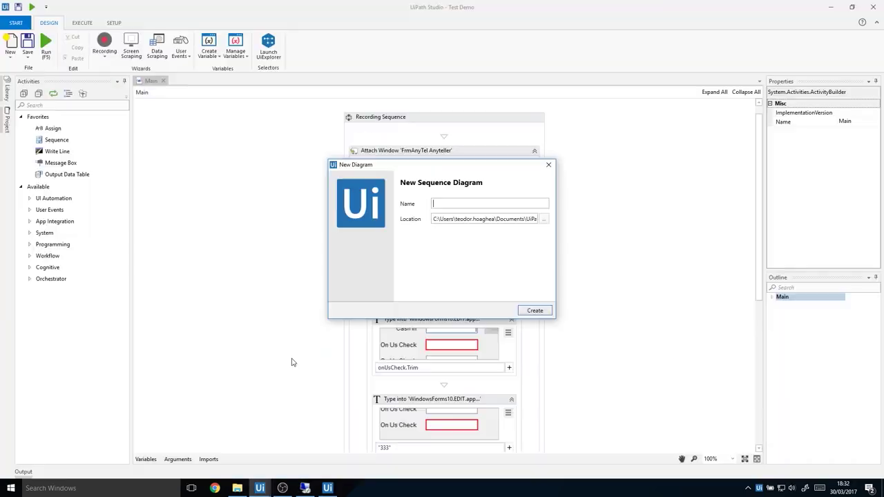
Create the VirtualMachine sequence and start a Citrix recording from the Recording menu
text(VirtualMachine)
key(Return)
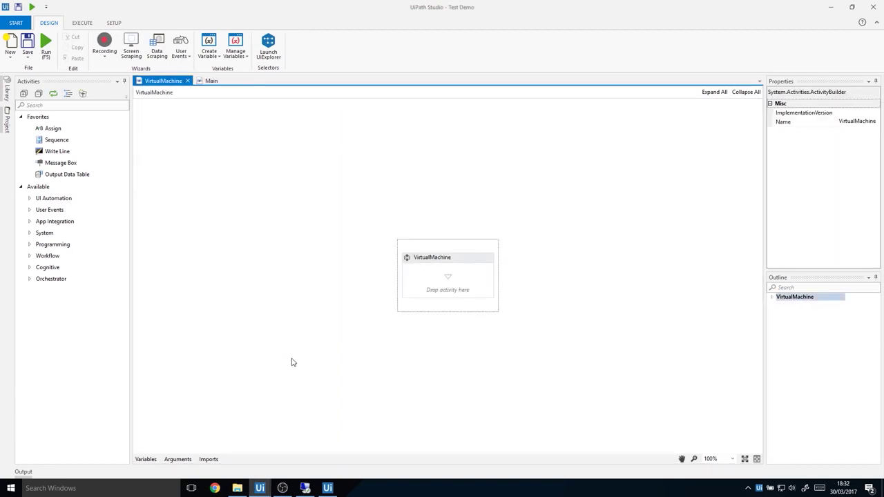
click(104, 48)
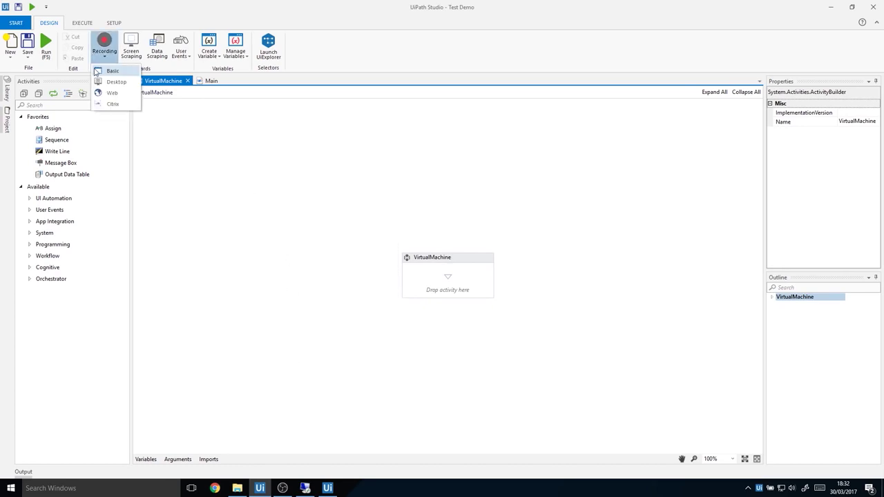
click(104, 103)
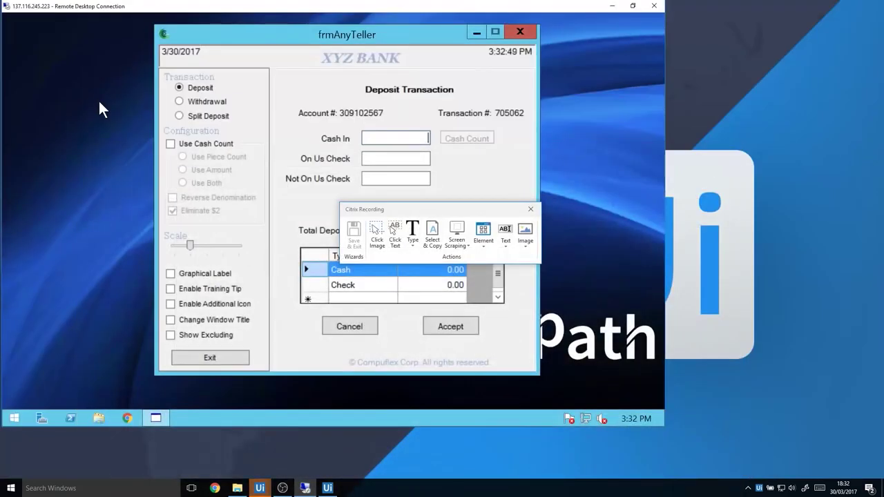
Record an image click on the Cash In field and typing 123 into it
click(376, 234)
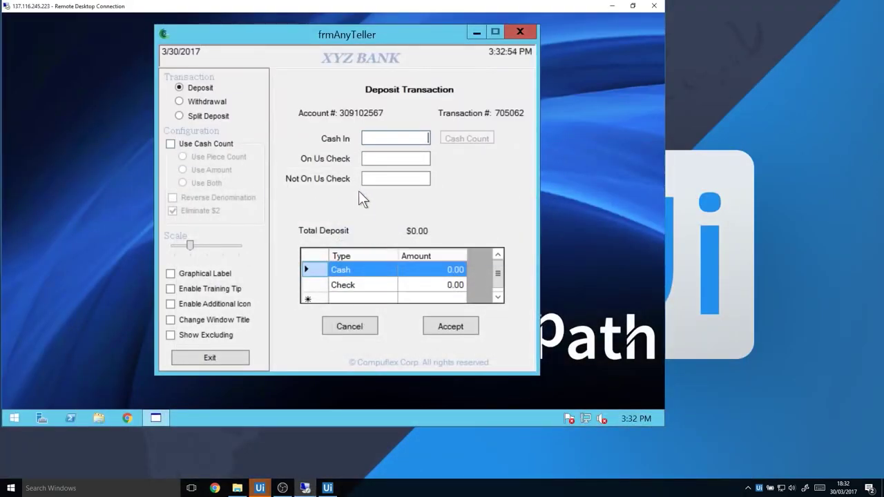
drag(314, 128, 355, 148)
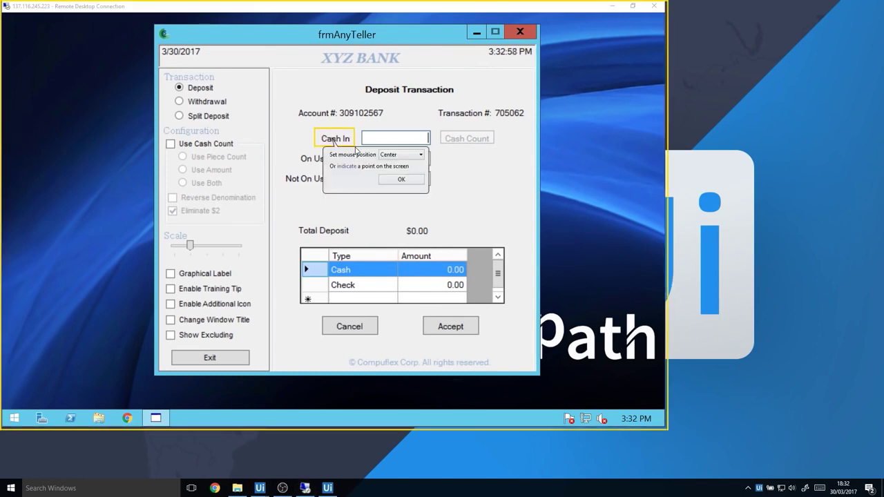
click(348, 166)
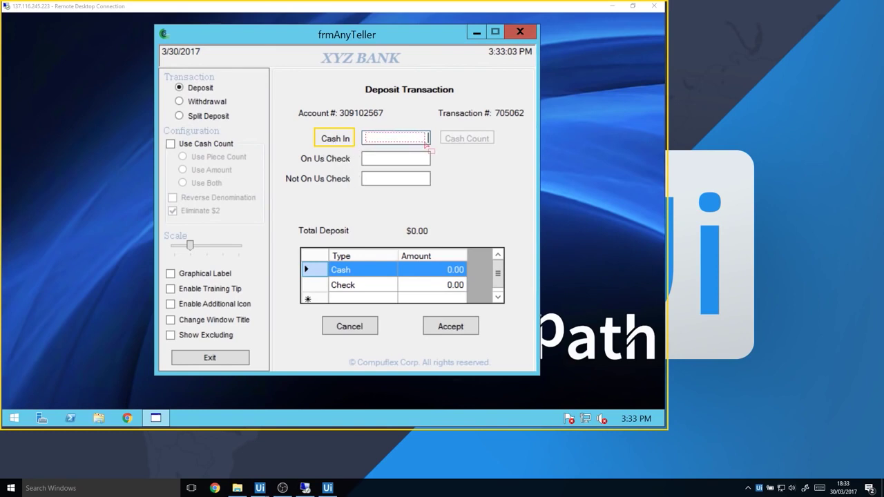
click(424, 137)
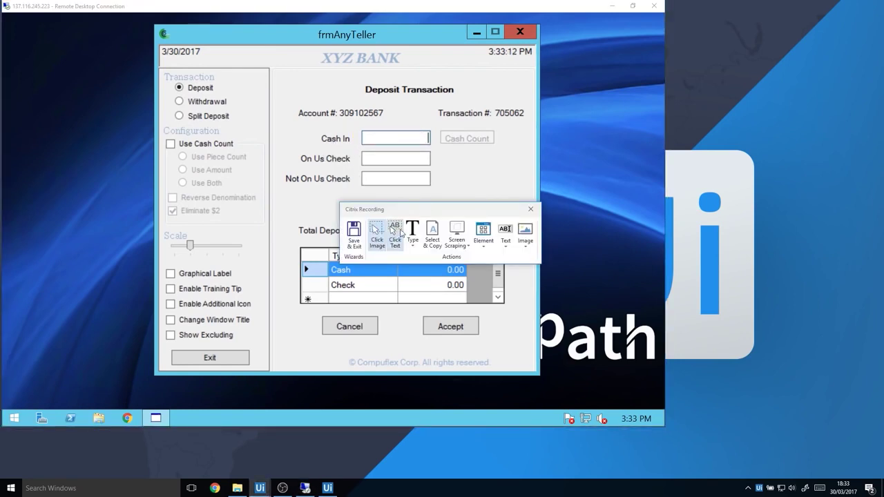
click(412, 232)
click(397, 140)
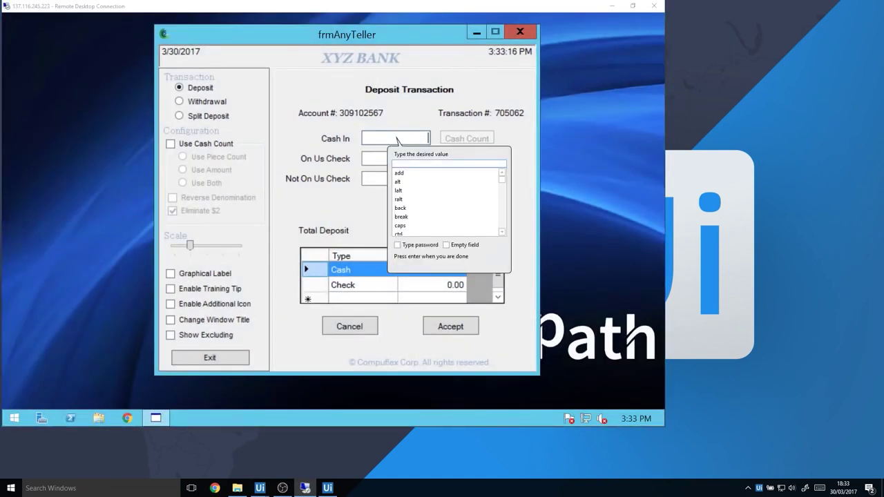
text(123)
key(Return)
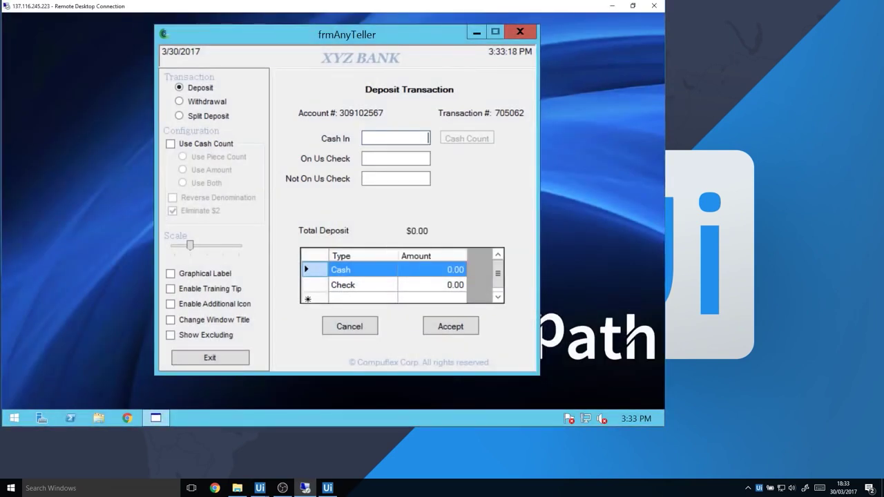
Record an image click on the Accept button
click(376, 230)
drag(425, 318, 484, 343)
click(507, 369)
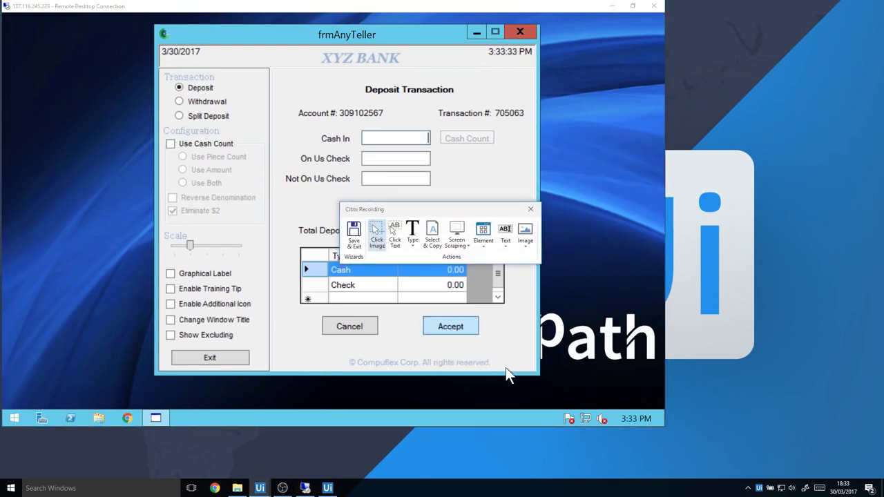
Scrape the transaction number 705063 relative to the Transaction # label
click(457, 235)
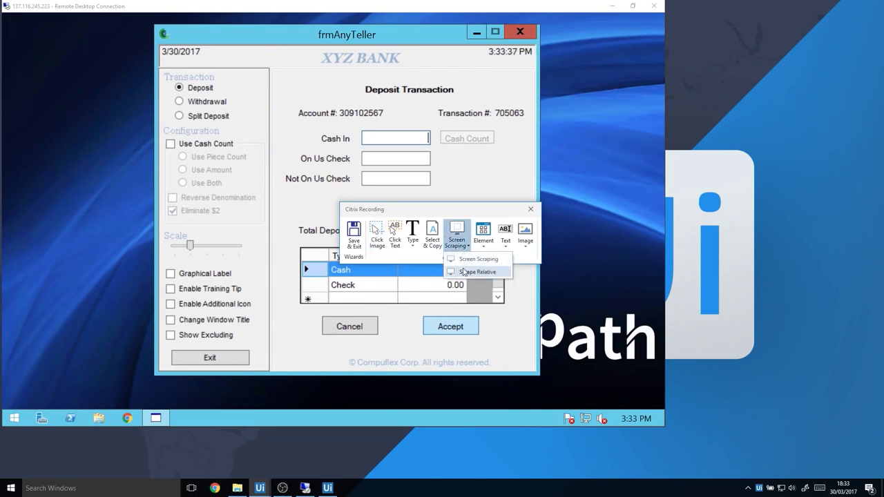
click(463, 272)
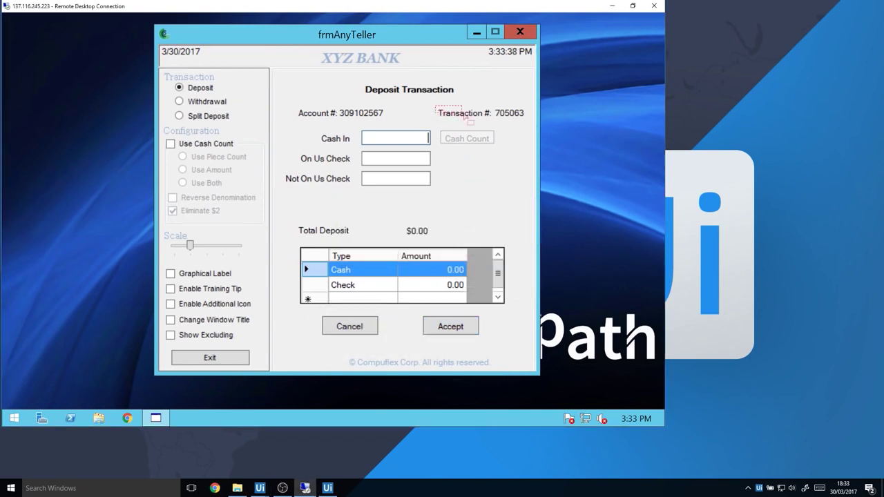
click(490, 116)
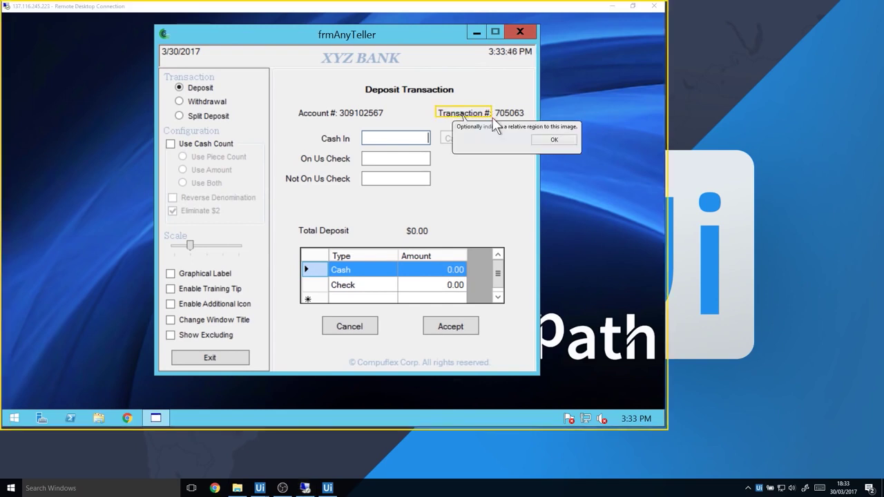
drag(495, 107, 528, 124)
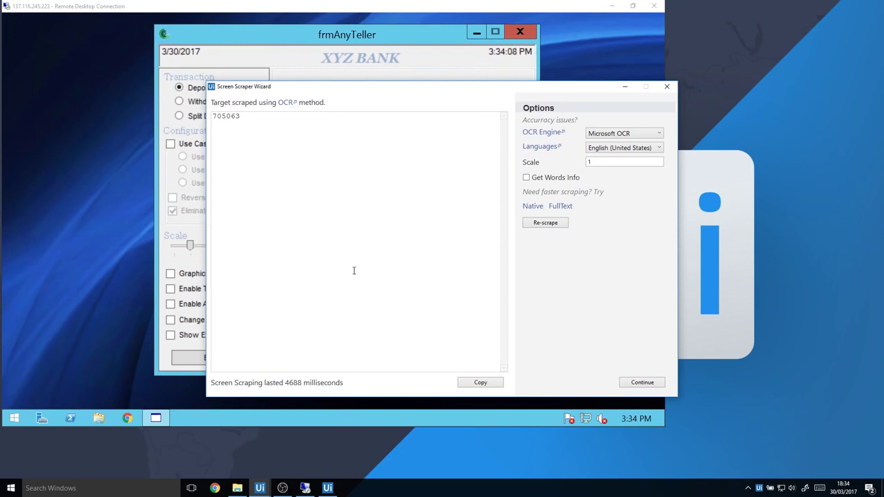
Set the OCR engine to Google OCR with Any character, then continue to the workflow
click(600, 141)
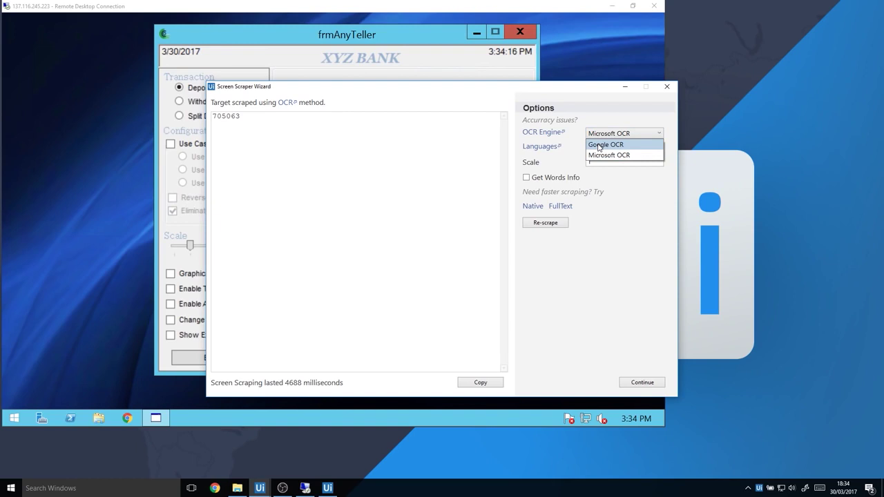
click(610, 146)
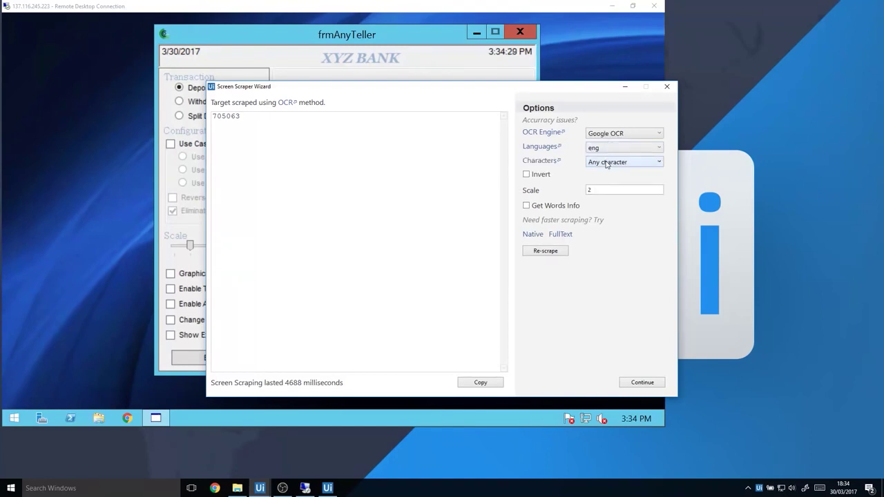
click(607, 163)
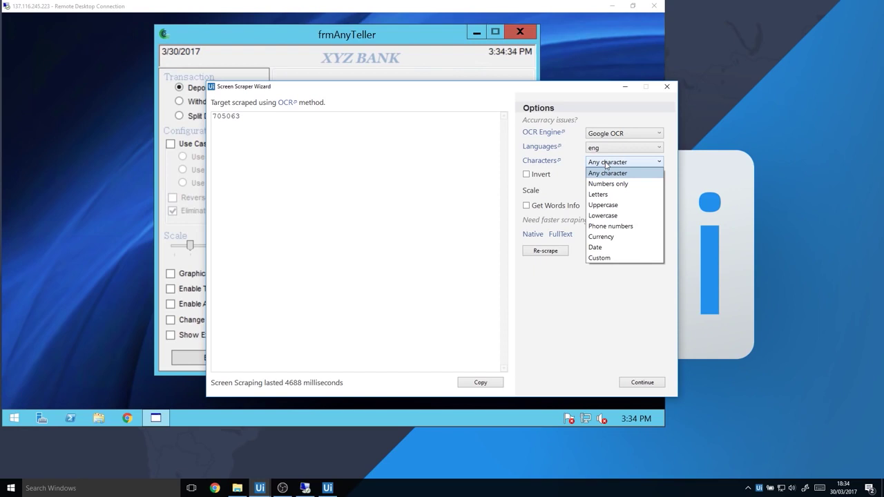
click(606, 164)
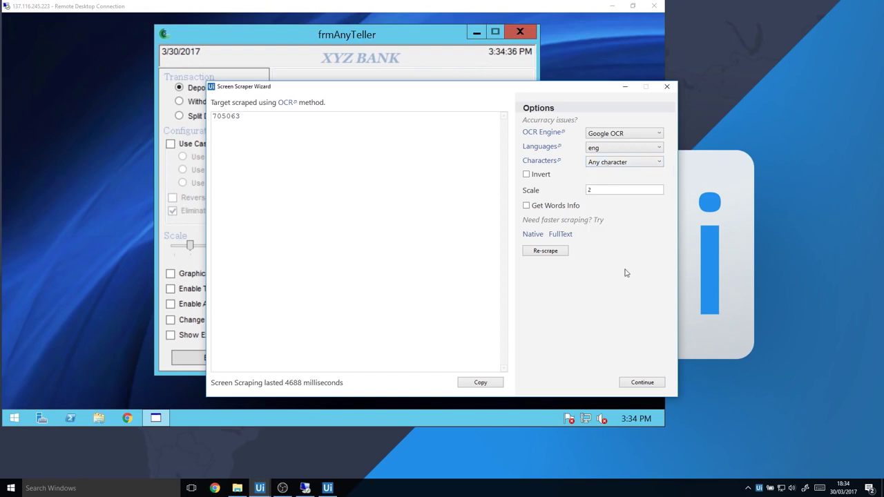
click(653, 384)
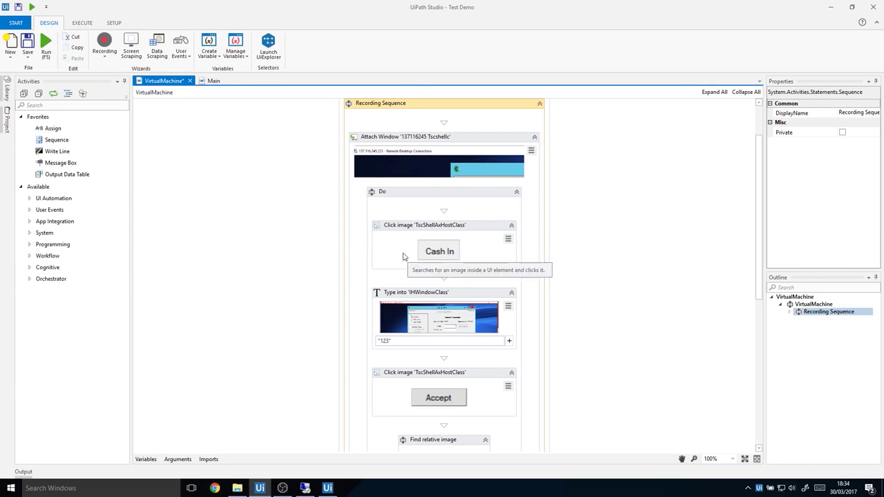
Scroll down to the Get OCR text activity and select it to show its Properties
scroll(366, 259, down, 10)
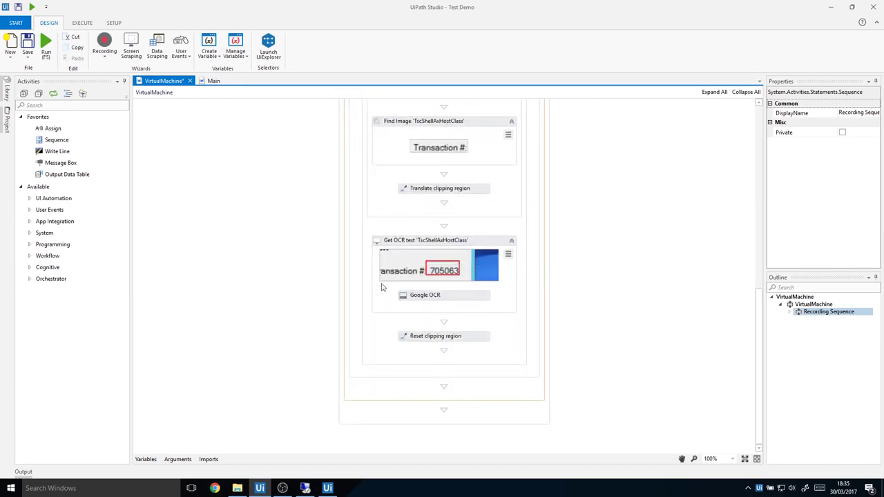
click(476, 244)
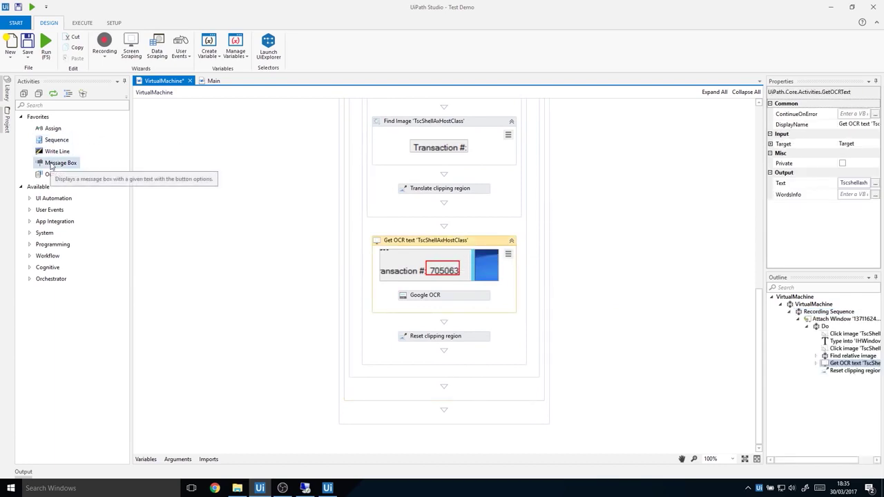
Add a Message Box after Reset clipping region displaying the Tscshellaxhostclass OCR variable
drag(51, 165, 416, 379)
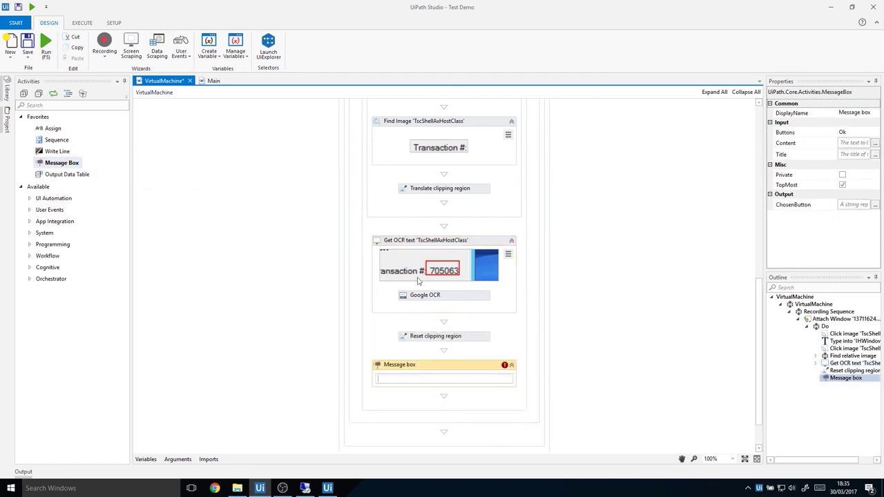
click(476, 245)
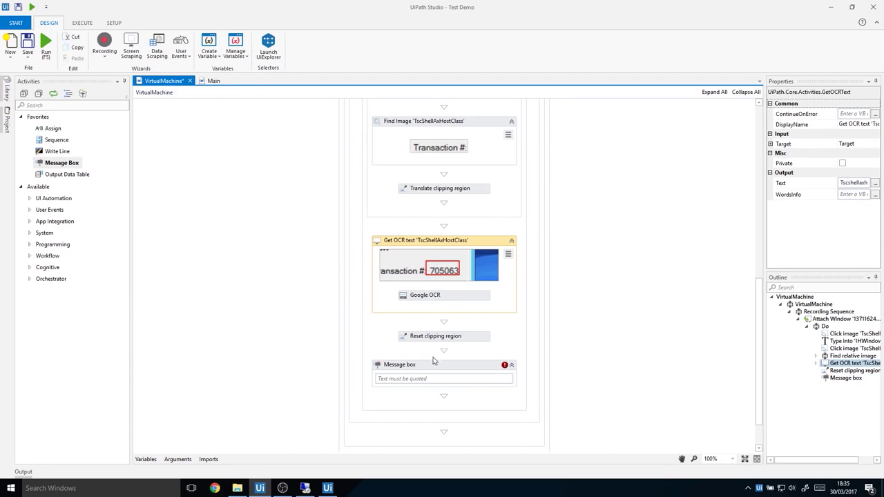
click(408, 379)
text(Tscshellaxhostclass)
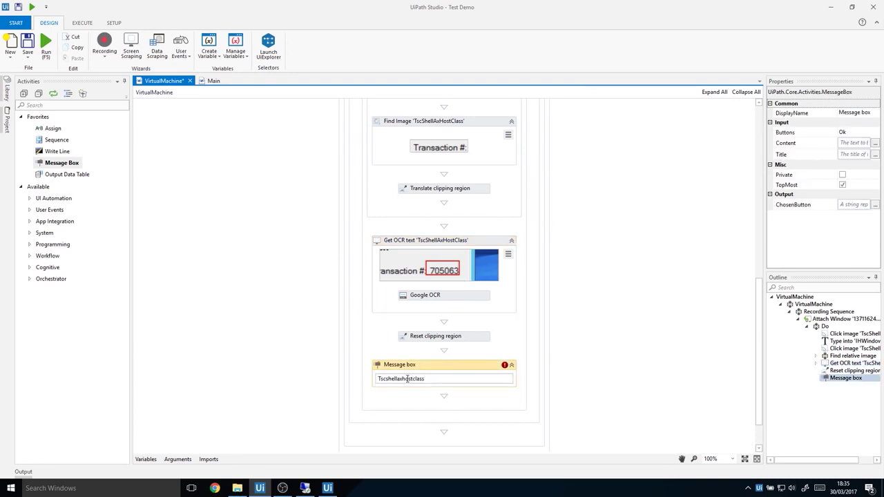
click(387, 324)
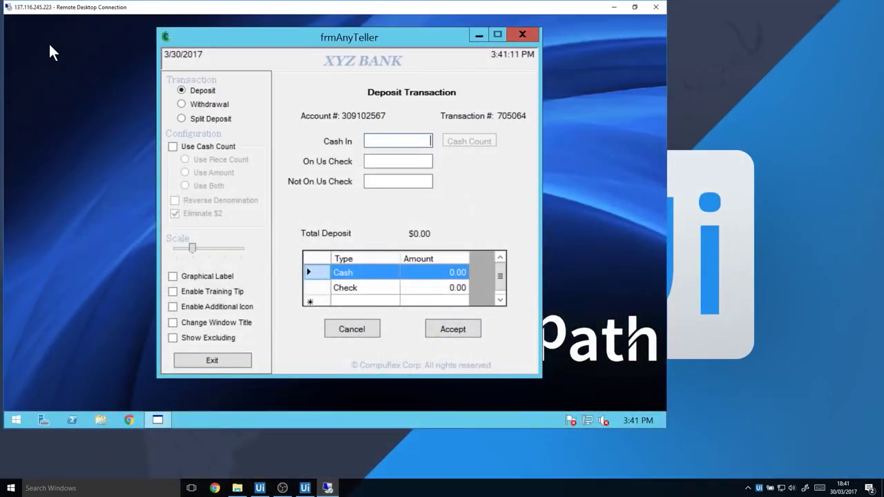
Run the workflow and dismiss the message showing transaction number 705065
text(123)
click(453, 329)
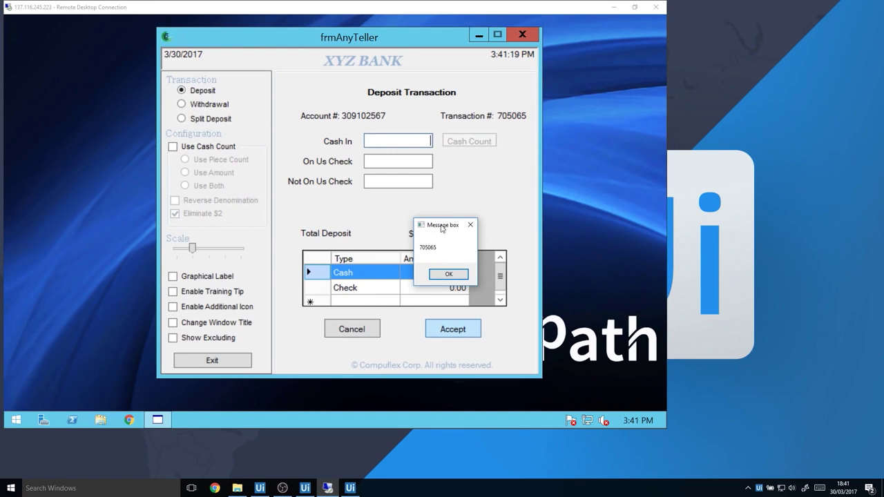
drag(441, 228, 560, 96)
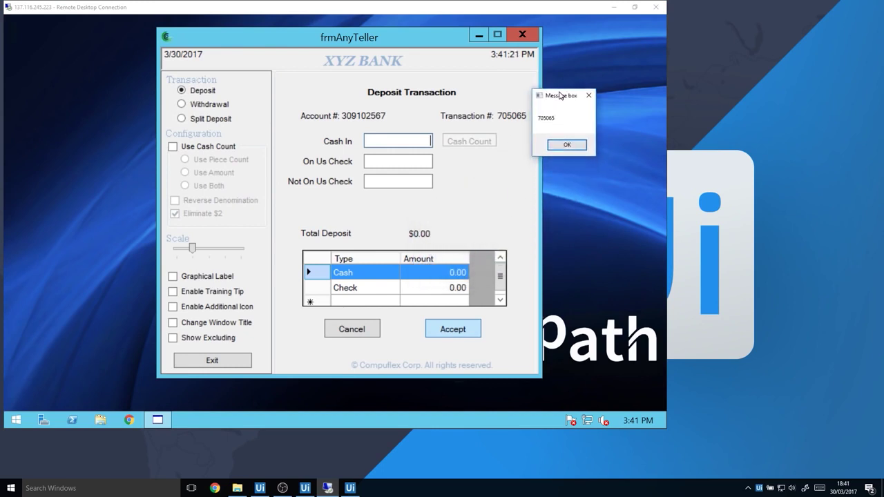
click(566, 145)
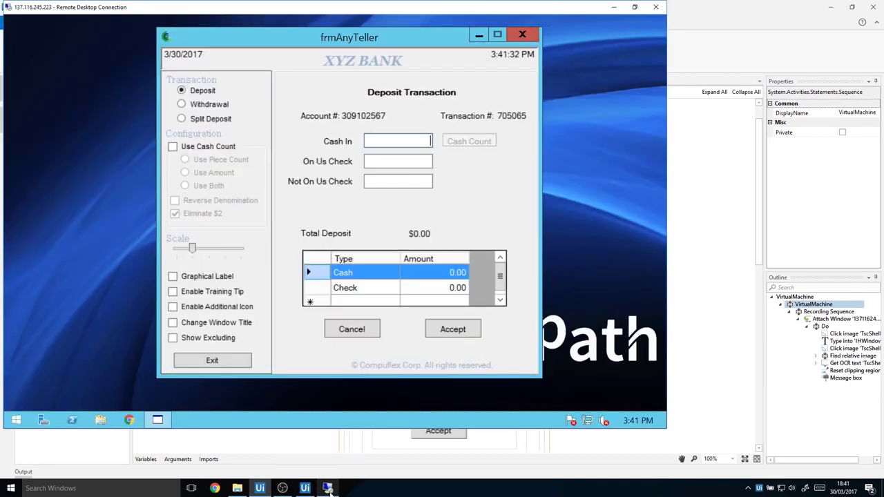
Rearrange the Remote Desktop window, run again, and dismiss the 705066 result
click(329, 487)
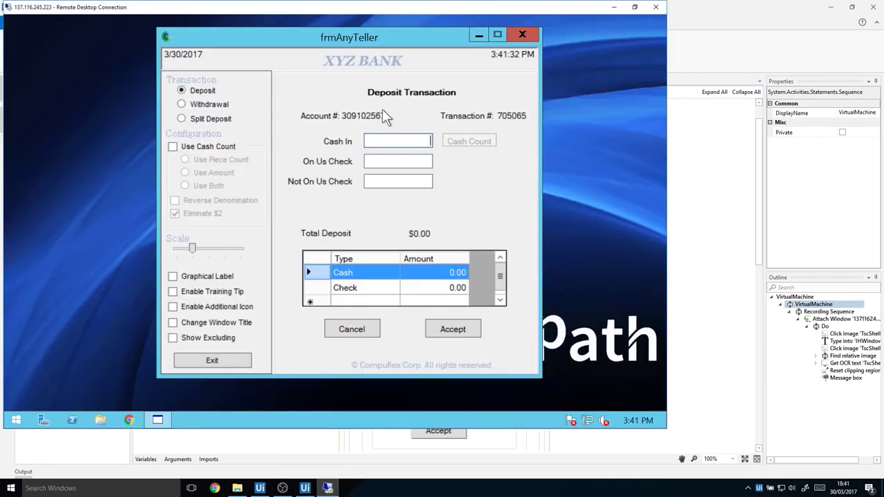
drag(362, 9, 511, 42)
drag(357, 65, 328, 67)
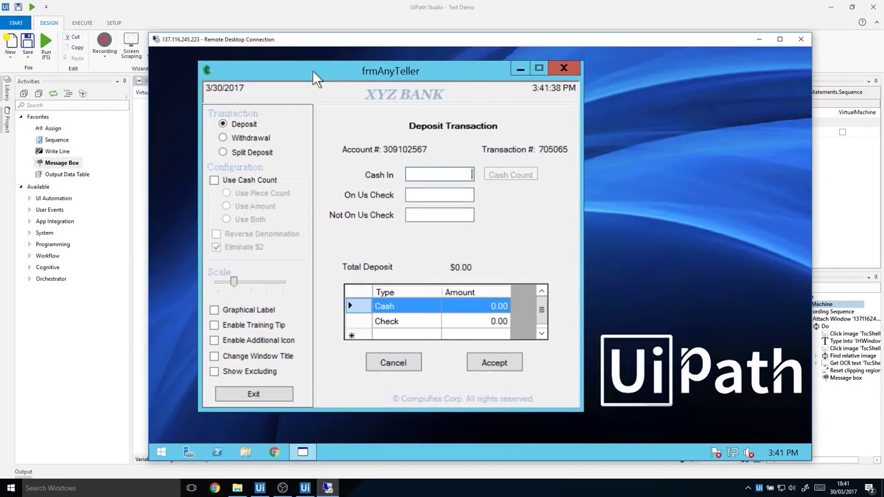
click(49, 44)
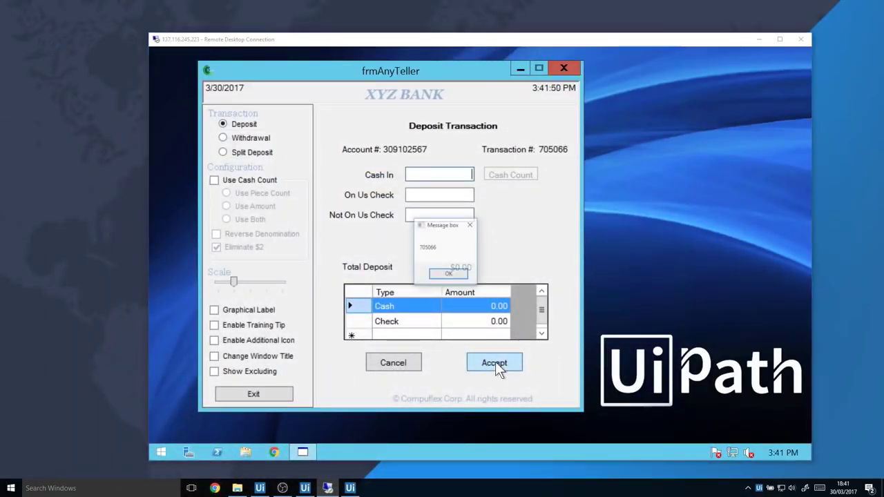
click(460, 276)
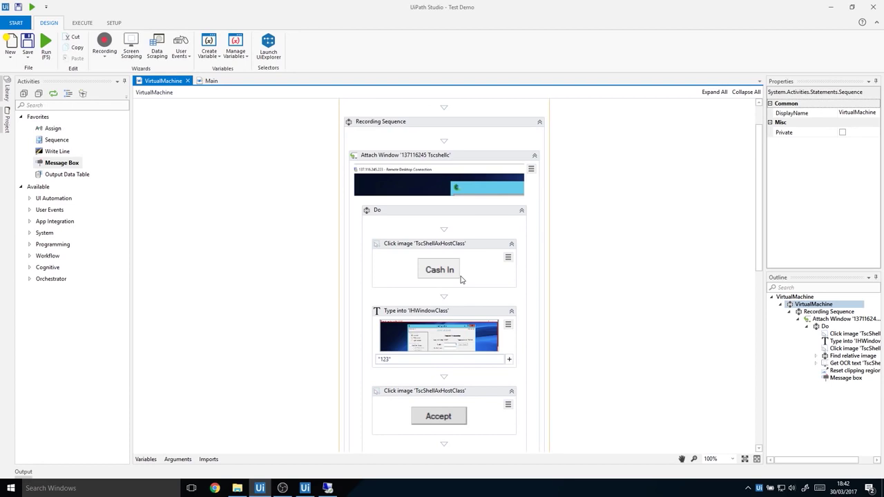
Change the Cash In Click Image activity's Image Accuracy from 0.8 to 0.6
click(461, 279)
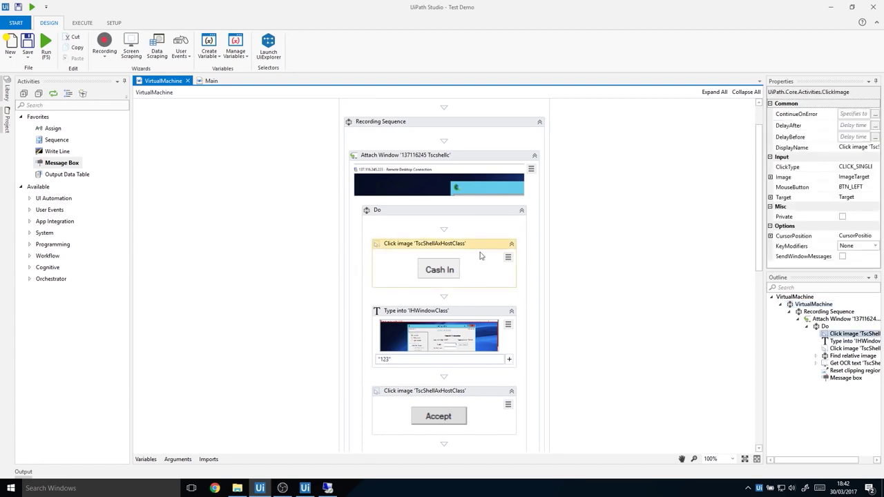
click(770, 177)
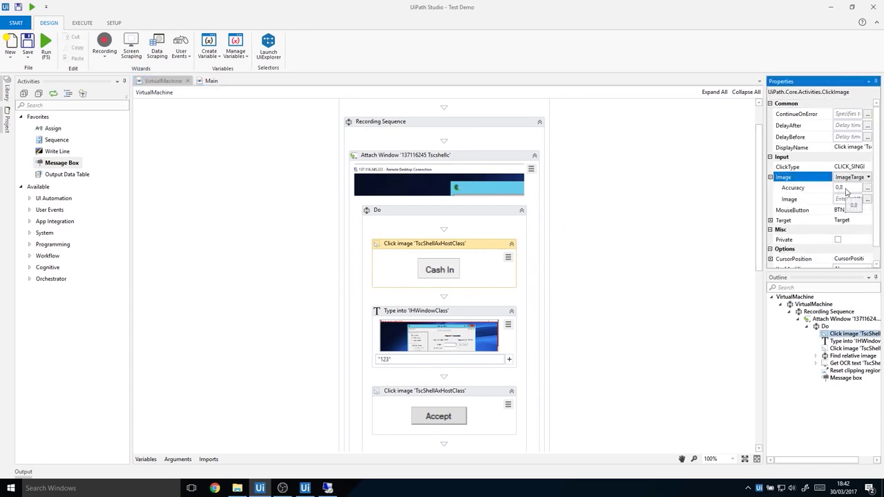
click(847, 188)
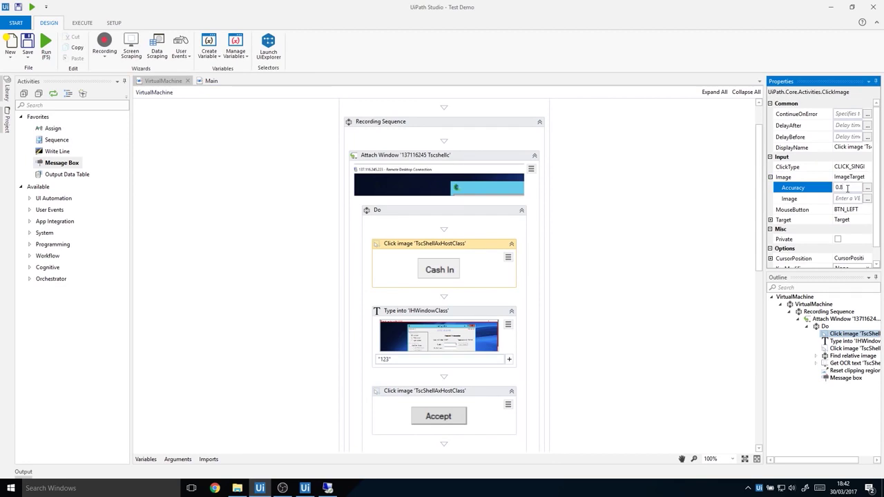
key(BackSpace)
text(6)
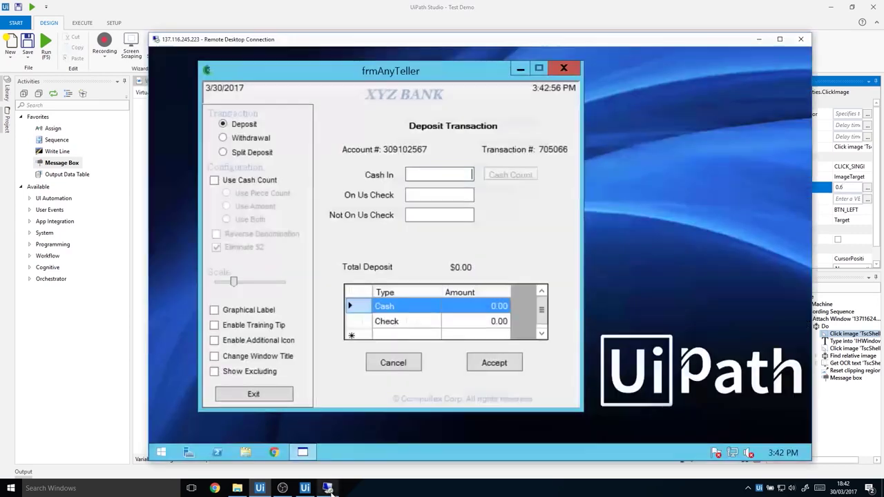
click(328, 489)
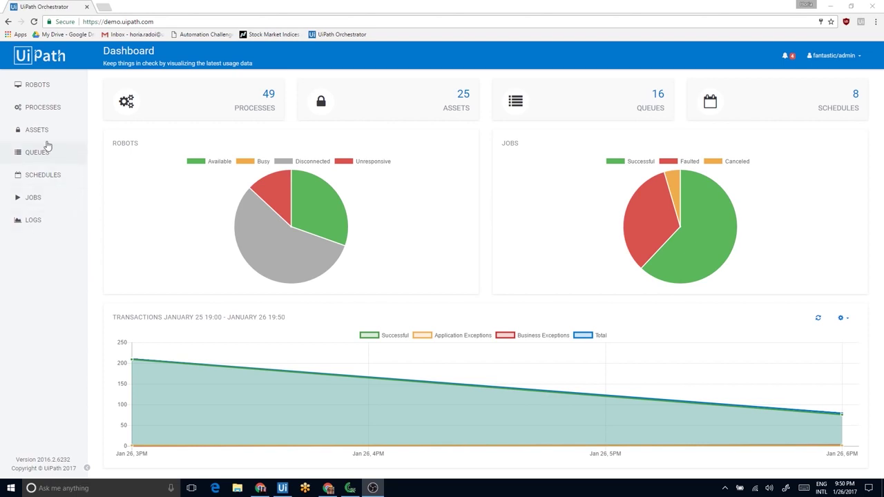
Open Orchestrator's Robots list, start a new Provision Robot form, and shrink the browser to reveal Studio
click(27, 88)
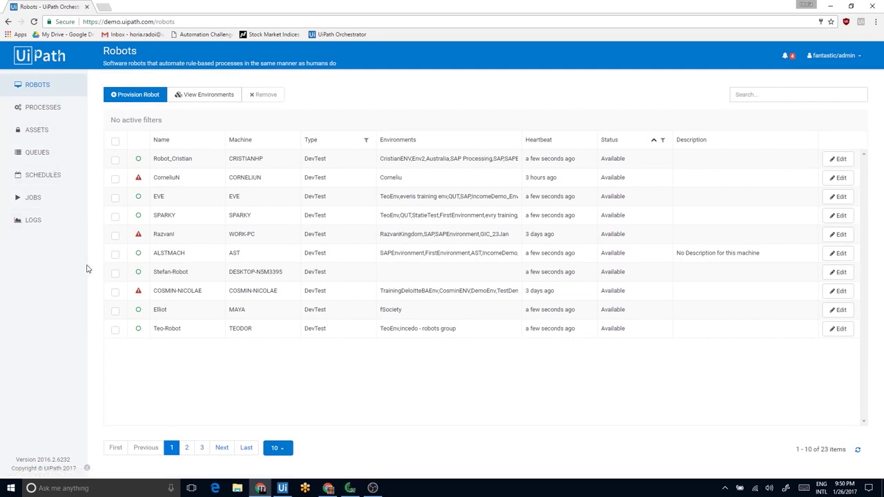
click(143, 100)
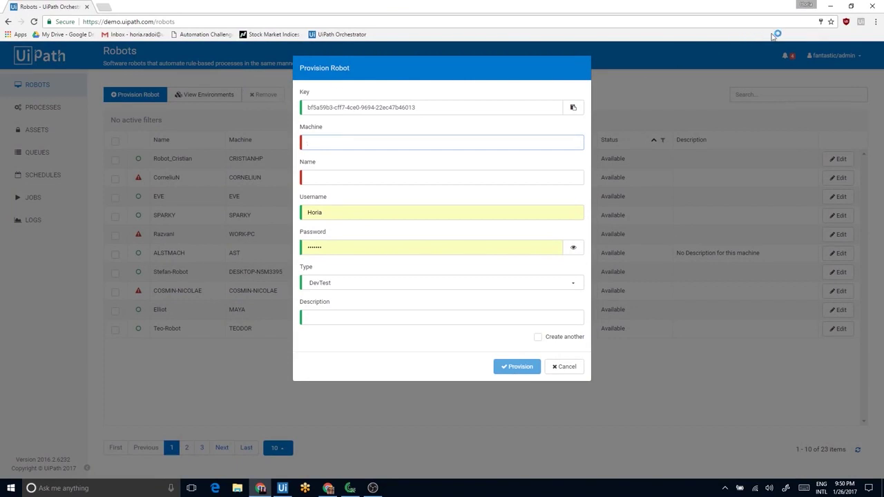
click(851, 6)
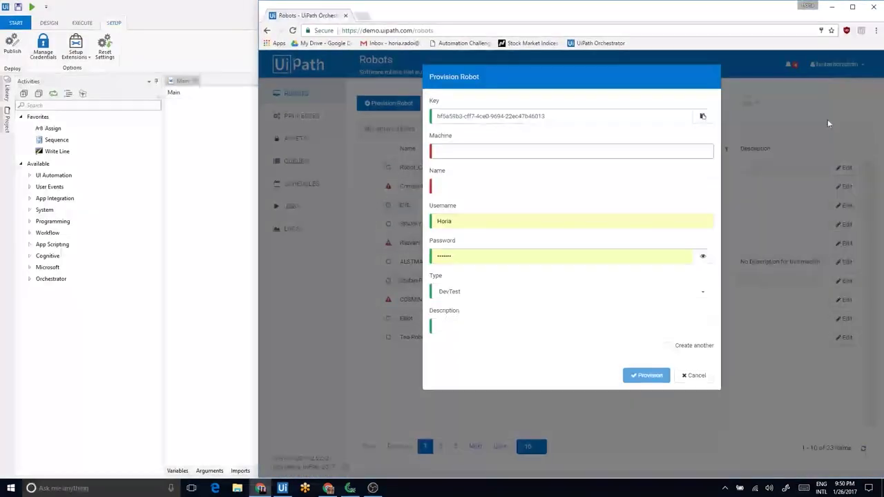
Open UiPath Robot's settings from the system tray and place them beside the provisioning form
click(726, 487)
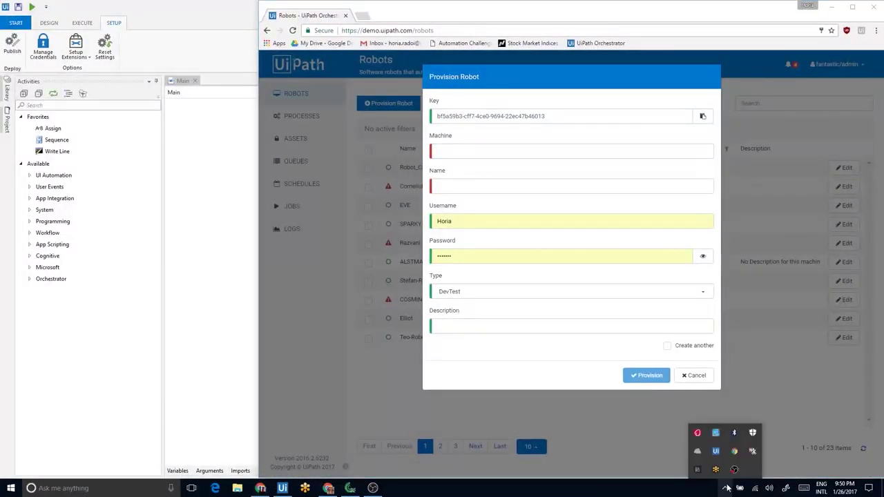
click(716, 451)
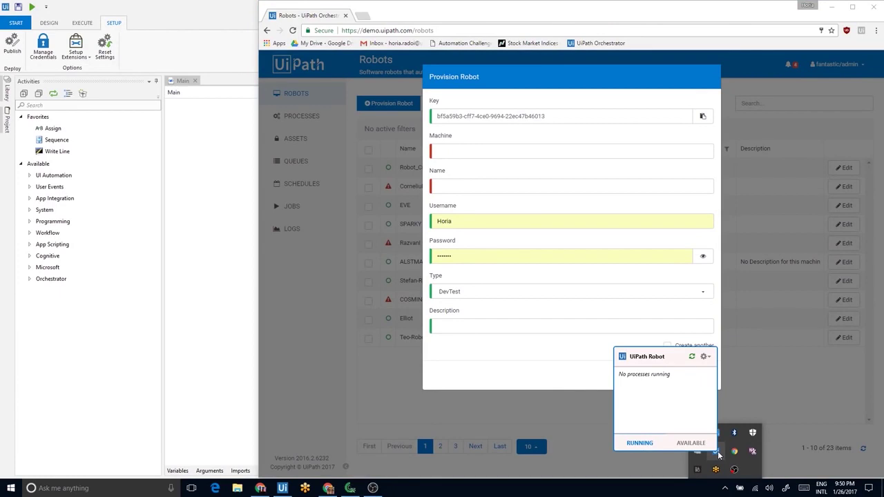
click(704, 356)
click(652, 367)
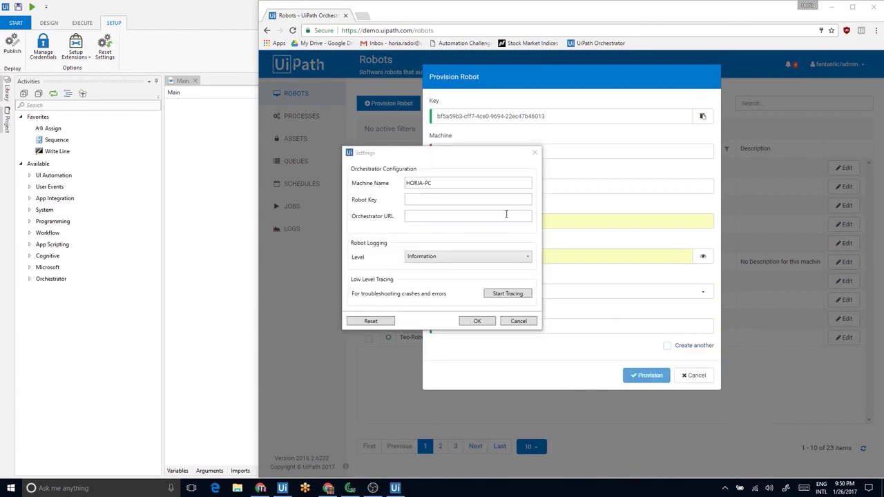
drag(448, 158, 155, 54)
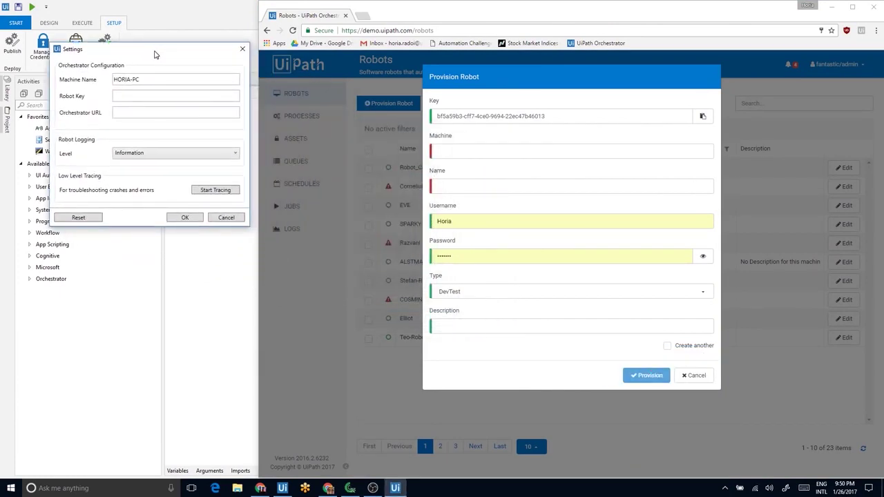
Copy the new robot's key from Orchestrator into the Robot Key field
drag(585, 115, 427, 116)
click(703, 116)
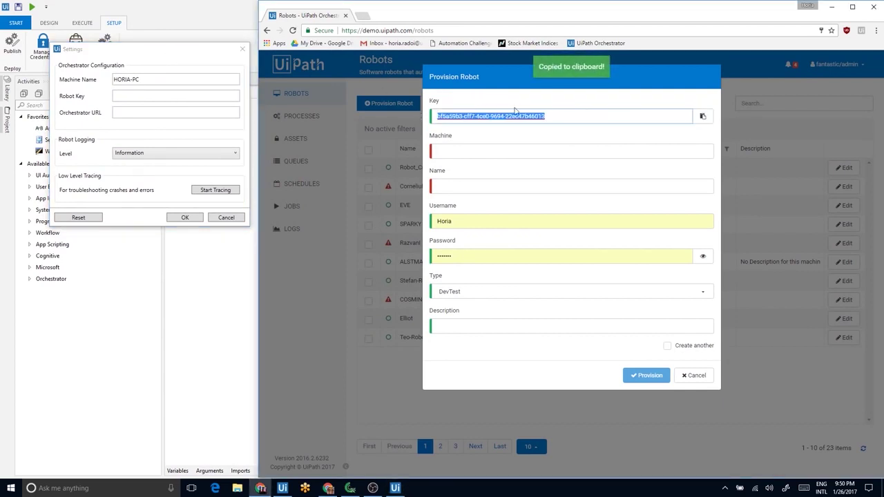
click(163, 98)
right_click(116, 101)
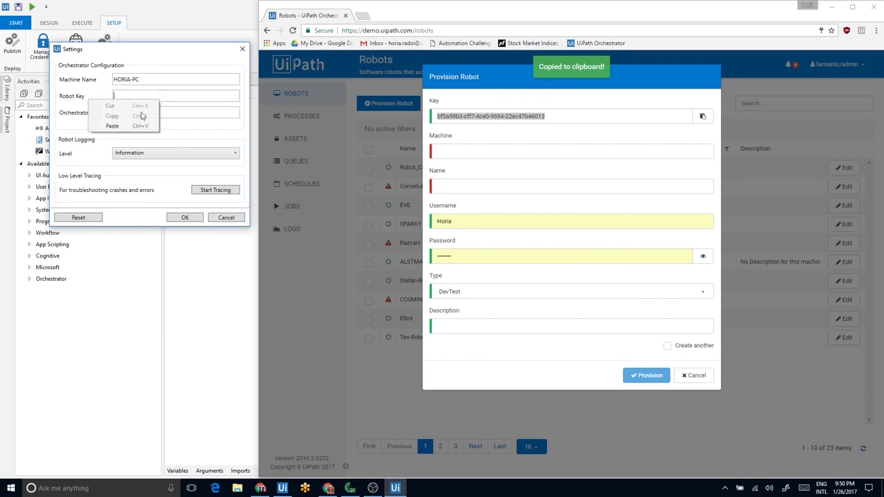
click(124, 126)
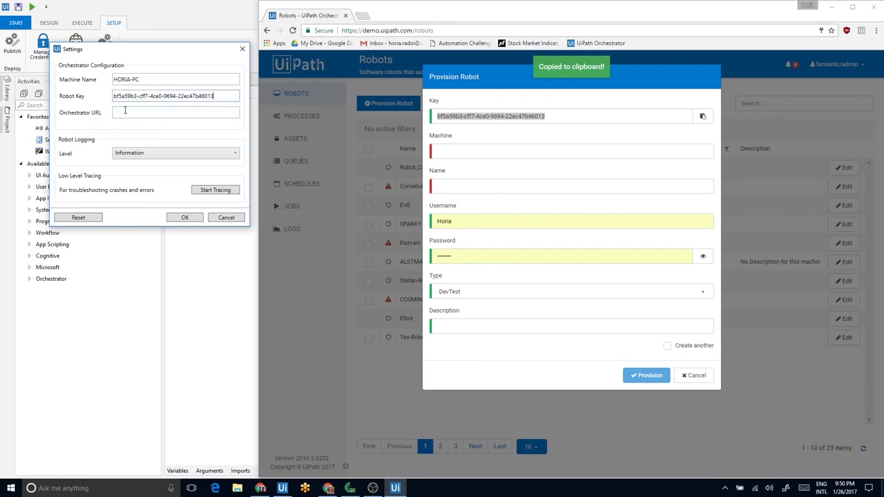
click(125, 117)
text(https)
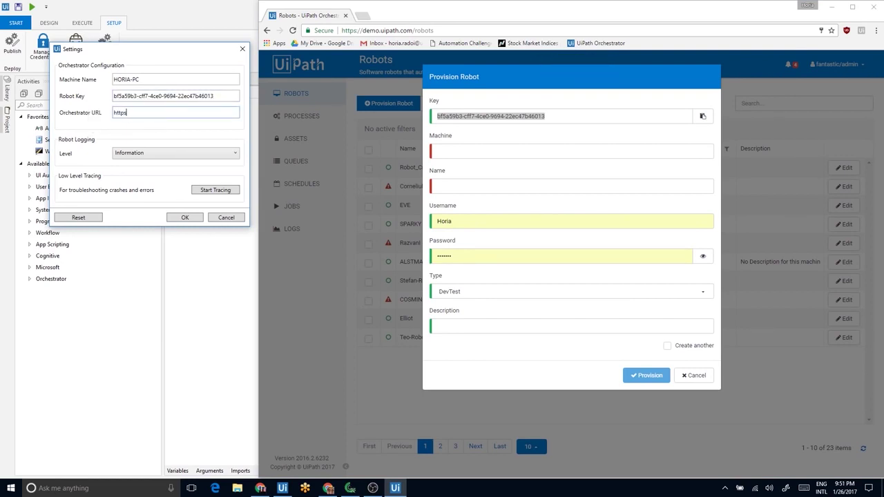
text(://demo.uipath.com)
click(463, 151)
text(Horia)
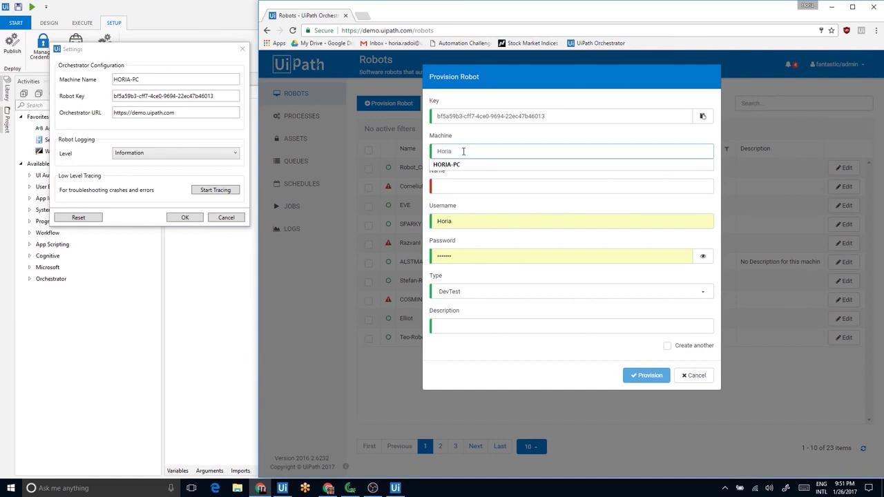
key(Down)
key(Return)
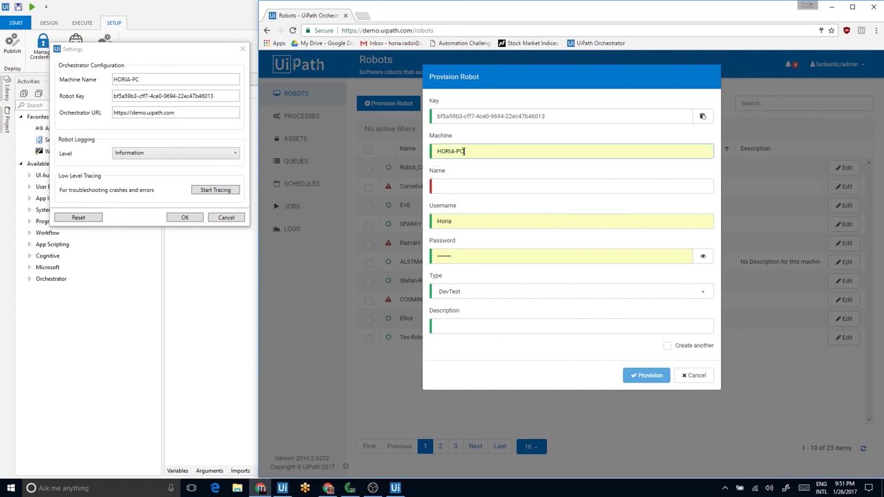
key(Tab)
text(Mr)
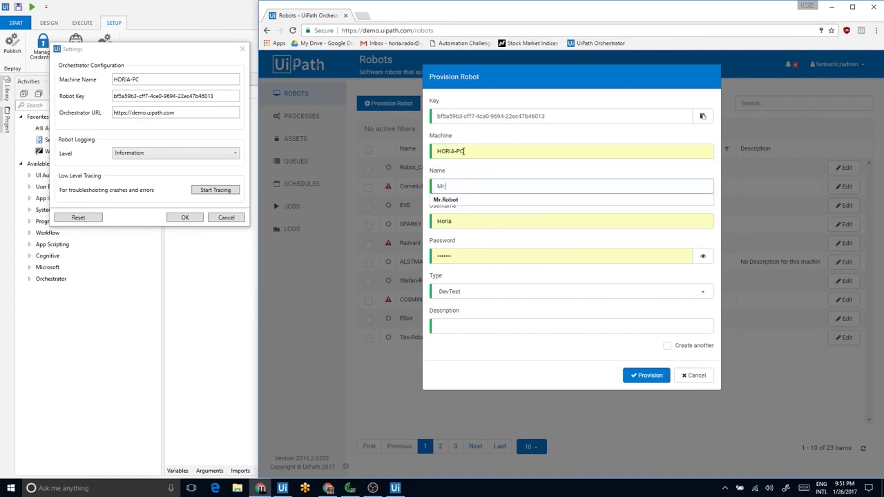
key(Down)
key(Return)
key(Return)
click(186, 217)
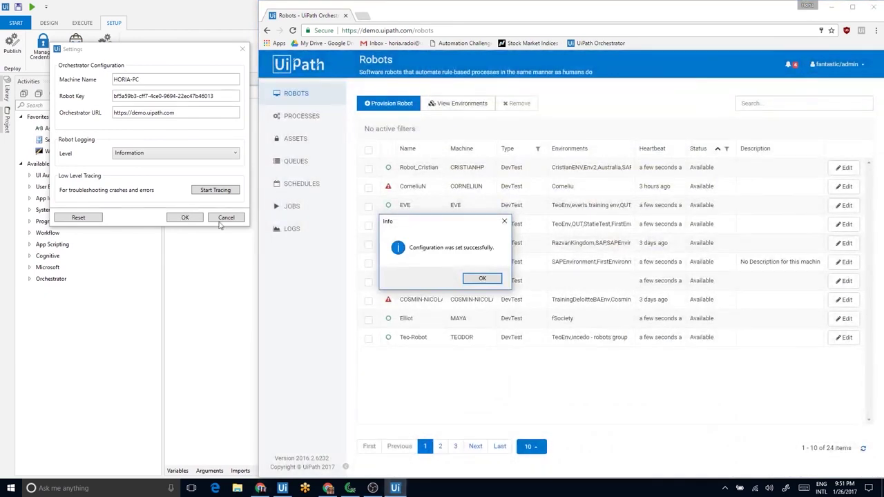
Dismiss the success message and select the Mr.Robot row on page 2 of the Robots list
click(476, 279)
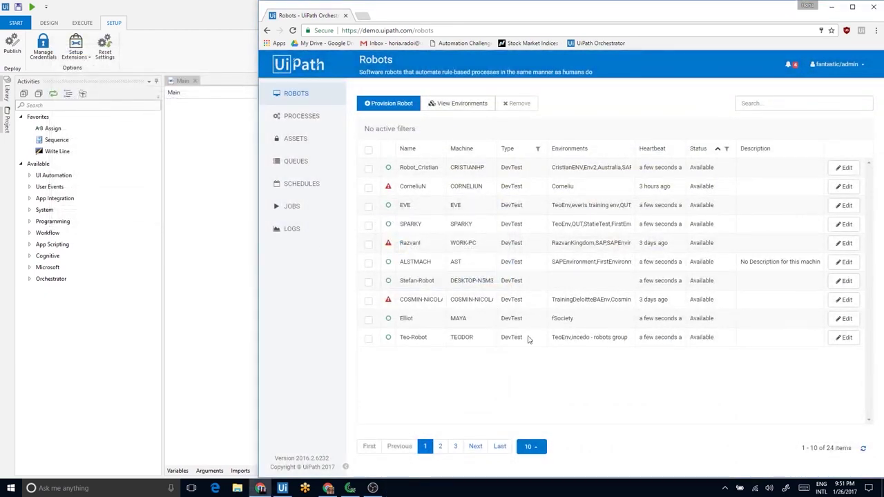
click(441, 448)
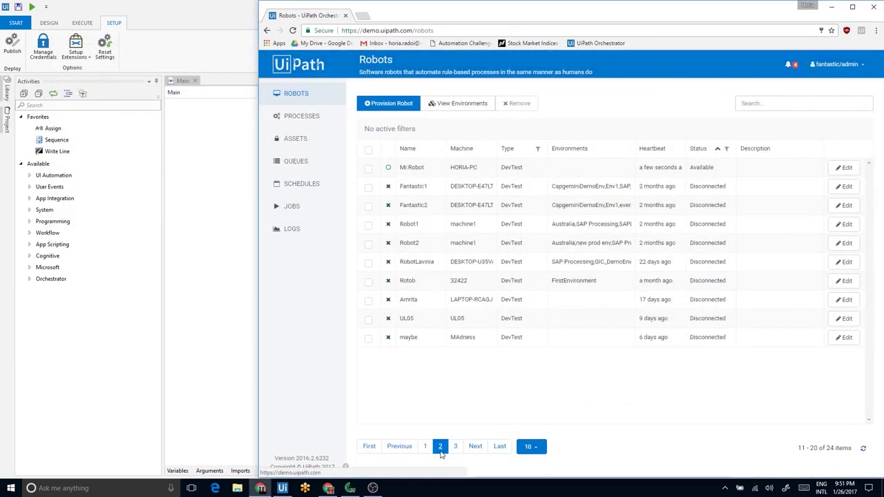
click(368, 170)
drag(398, 167, 426, 168)
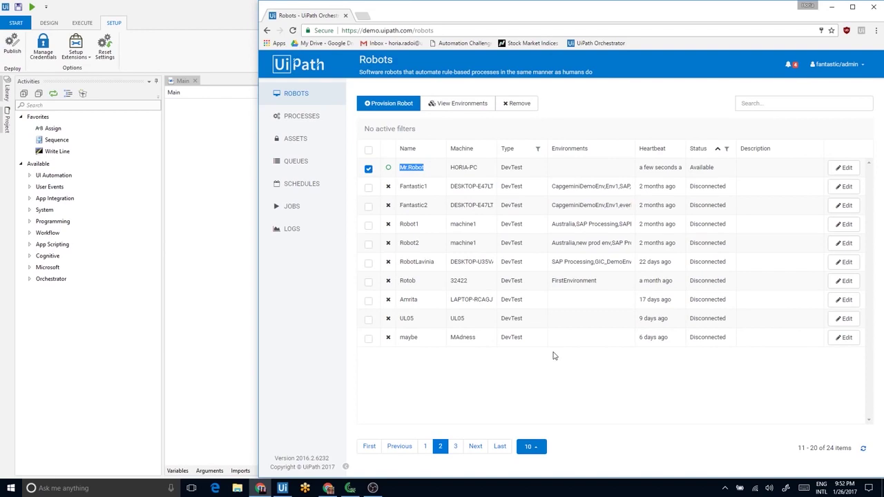
In fSociety's Manage Robots dialog, search for 'M' and tick Mr.Robot
click(464, 103)
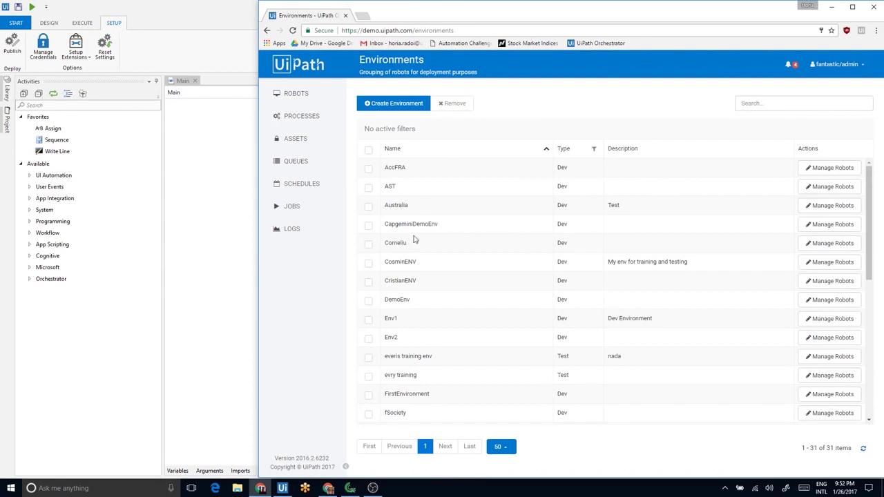
drag(383, 412, 412, 416)
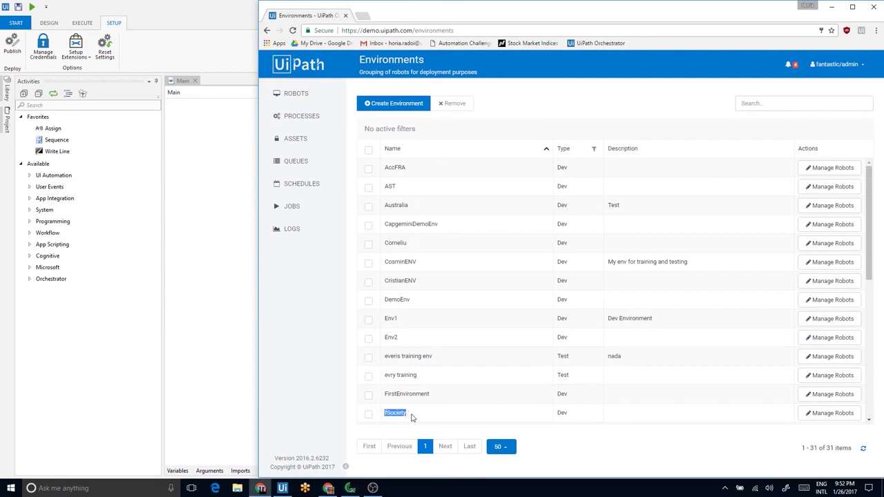
click(815, 413)
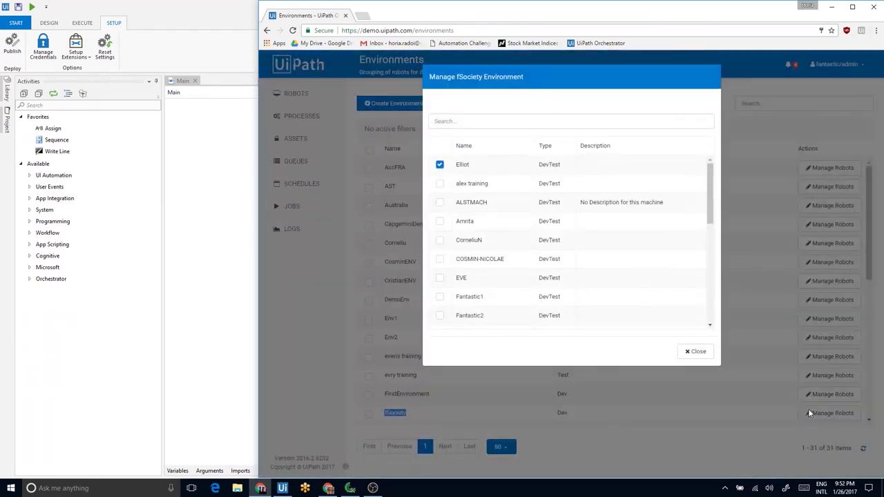
click(510, 121)
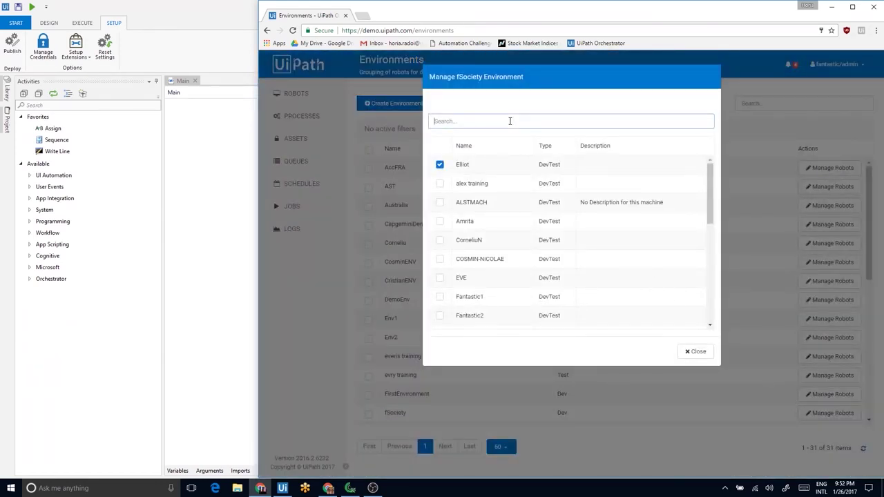
text(Mr)
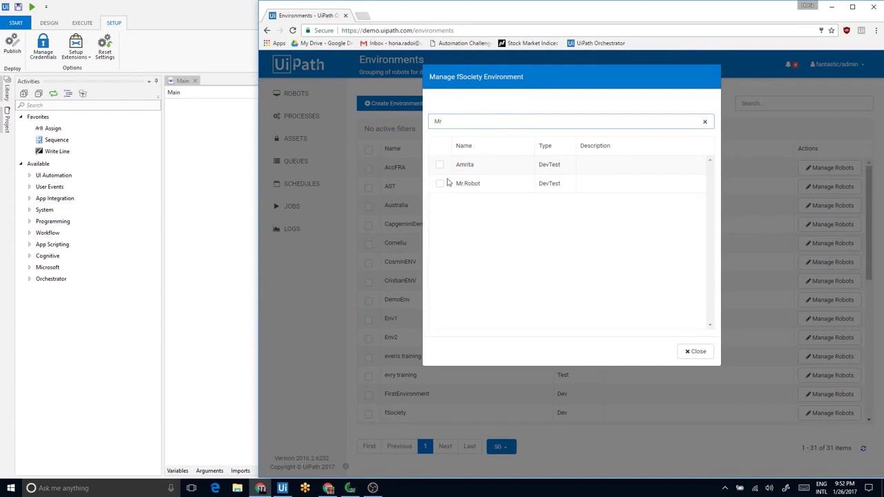
click(440, 184)
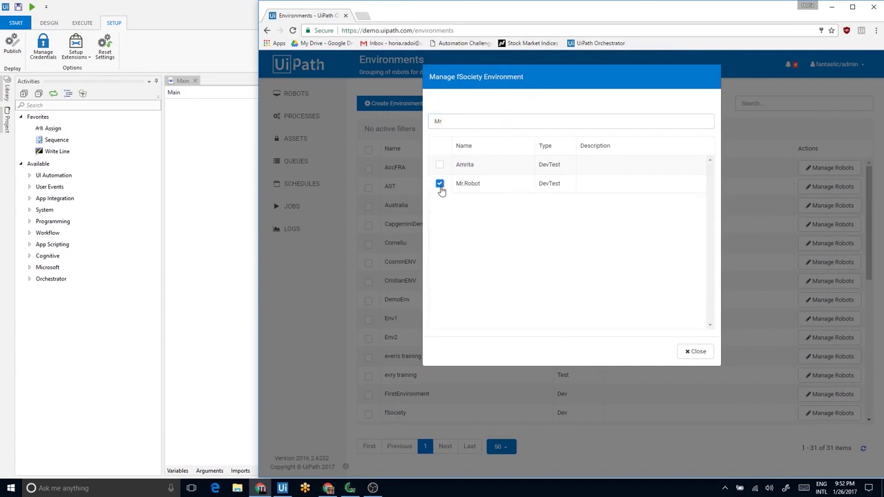
click(687, 354)
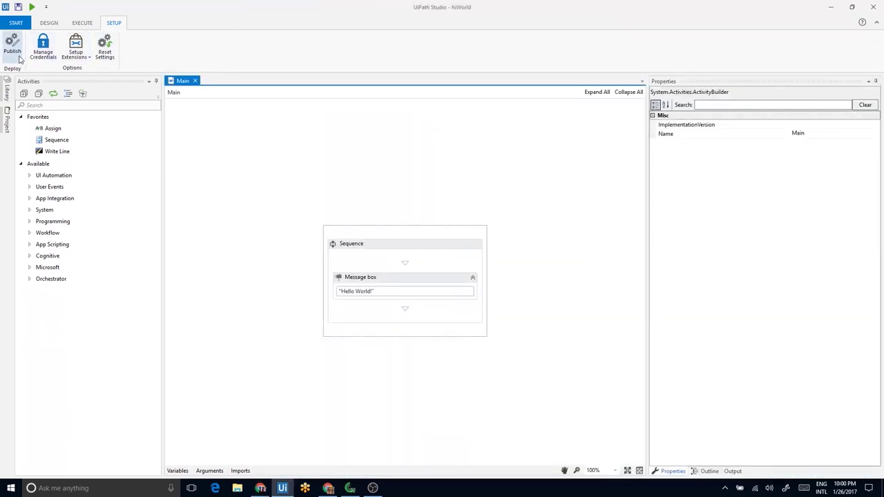
Publish hiWorld from the Setup tab and acknowledge the 1.0.6235.39618 package confirmation
click(13, 49)
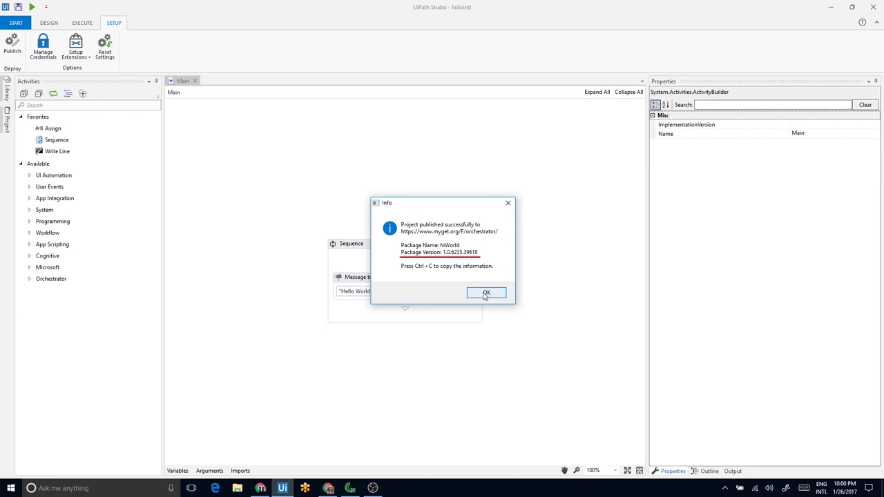
click(485, 296)
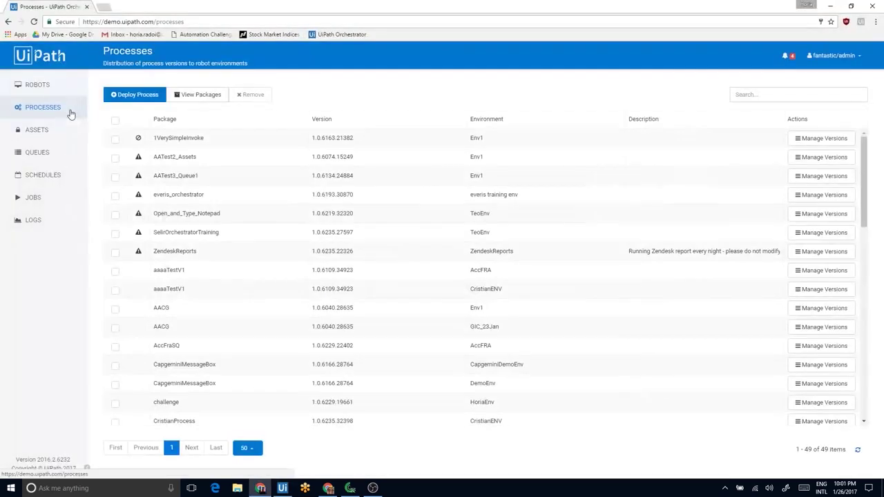
Deploy the hiWorld package, version 1.0.6235.39618, as a process in the fSociety environment
click(114, 101)
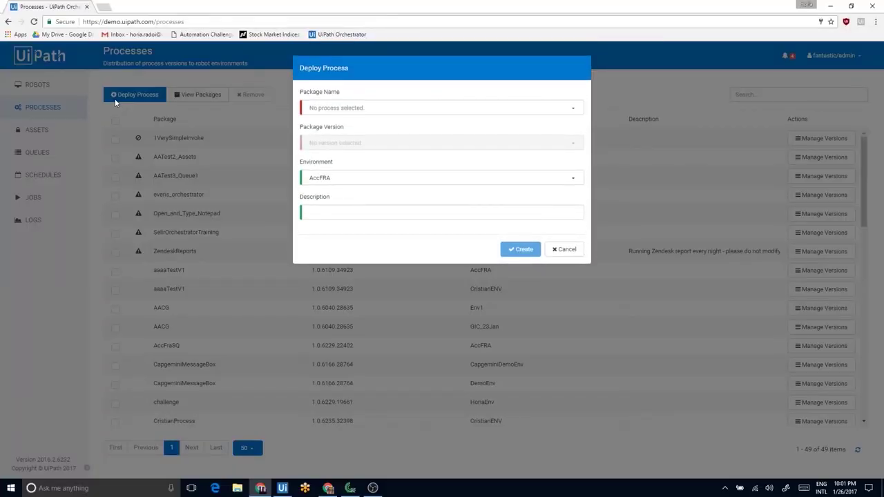
click(344, 110)
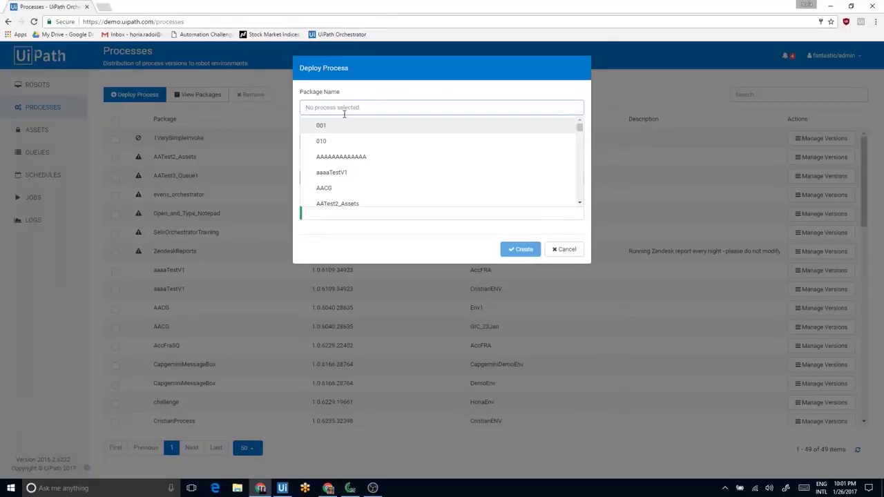
text(hiWo)
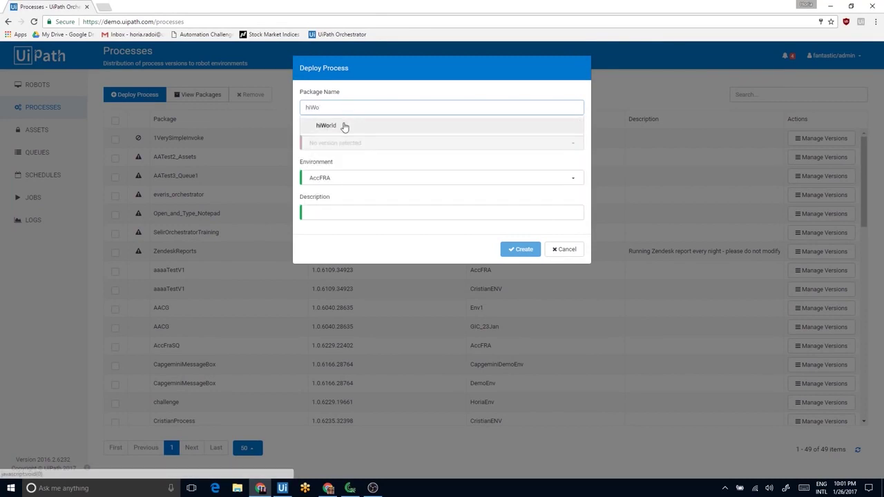
click(344, 126)
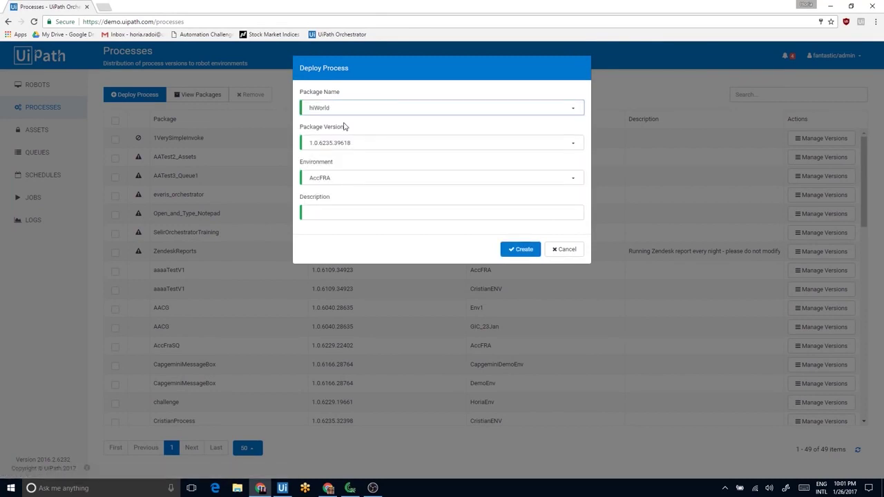
click(350, 143)
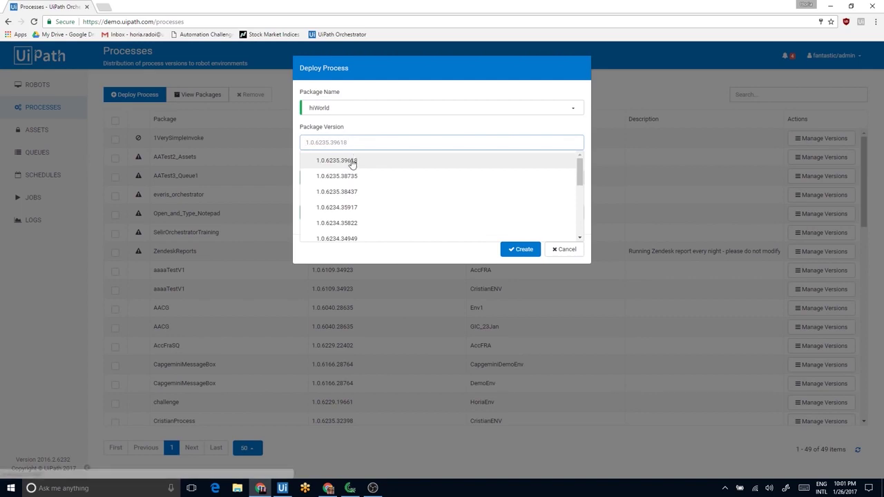
click(351, 160)
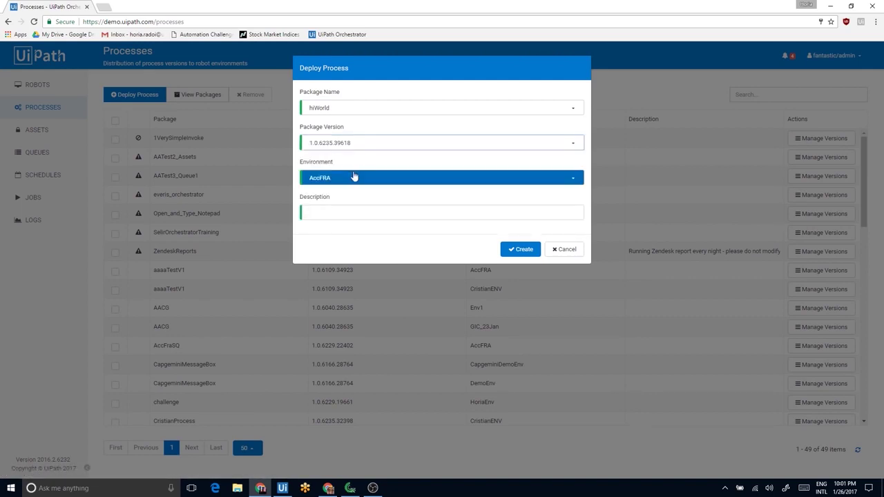
click(355, 178)
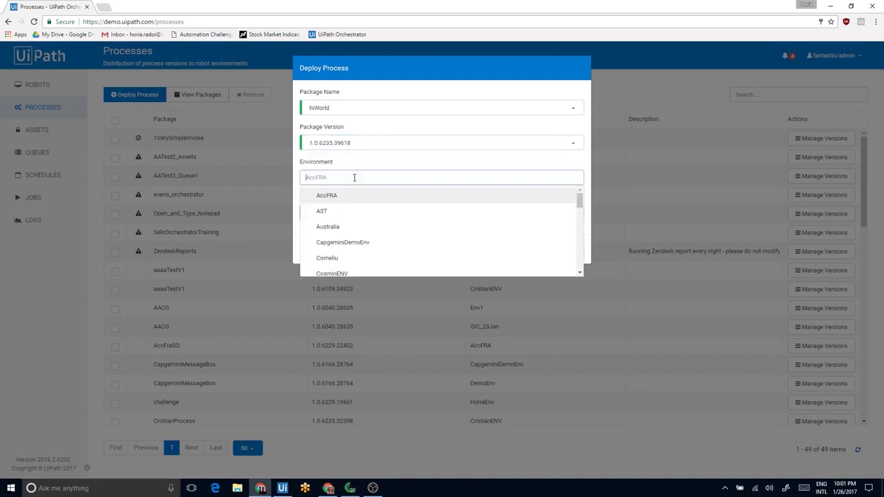
text(fso)
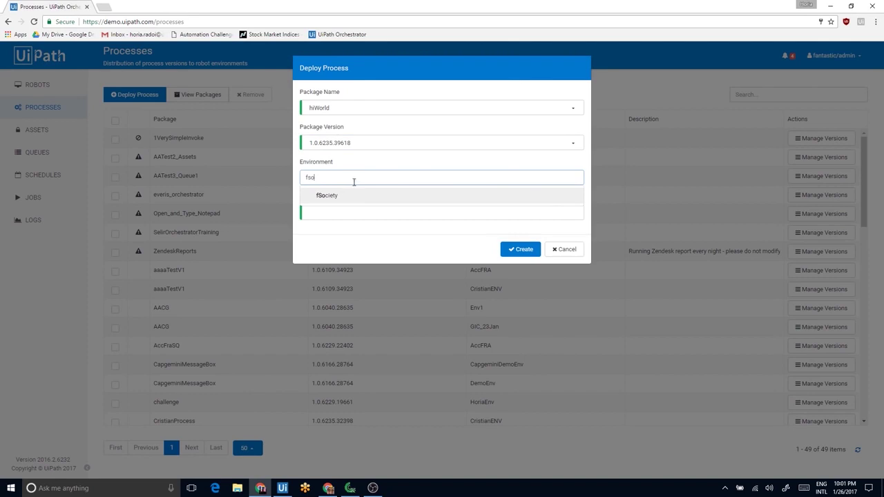
click(353, 196)
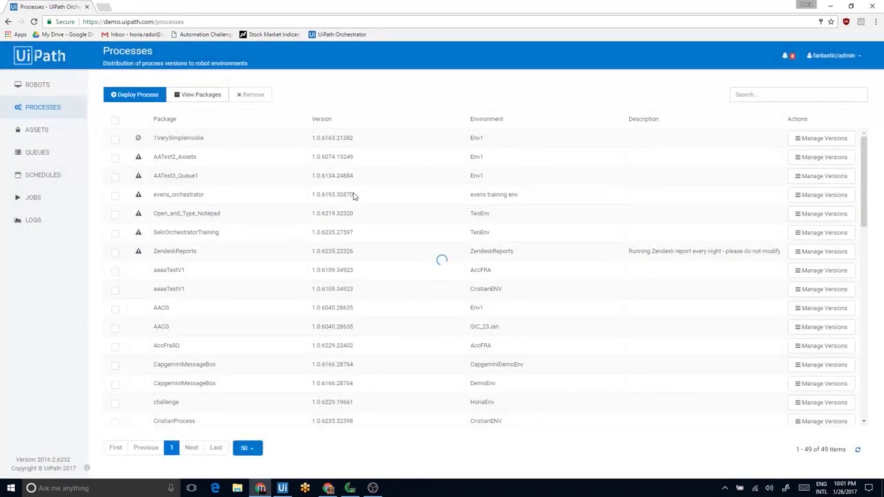
Search the published packages and view all versions of hiWorld
click(206, 97)
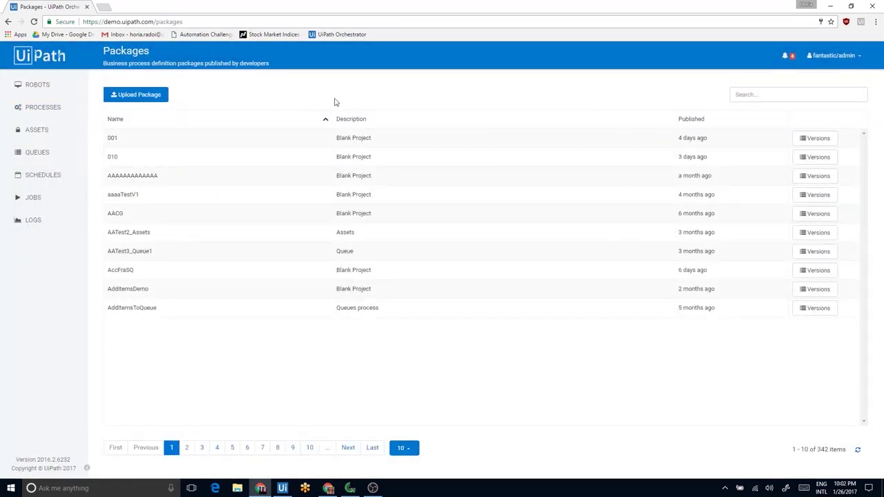
click(739, 101)
text(b)
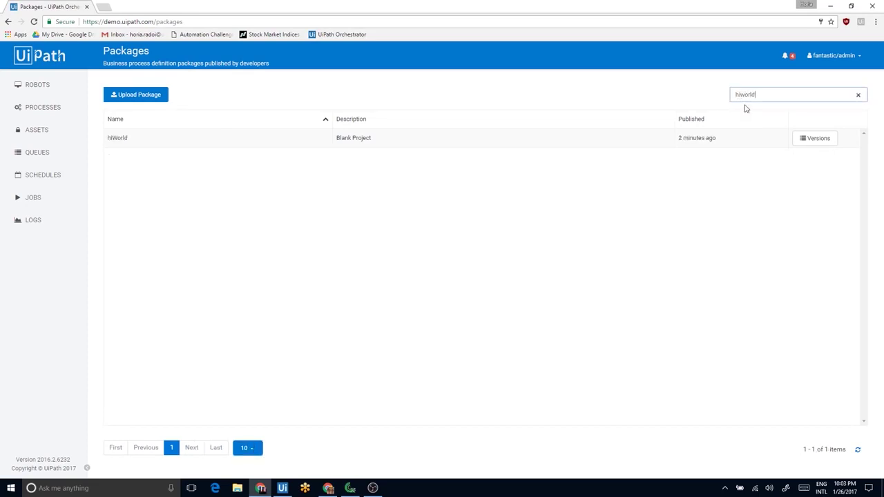
click(831, 138)
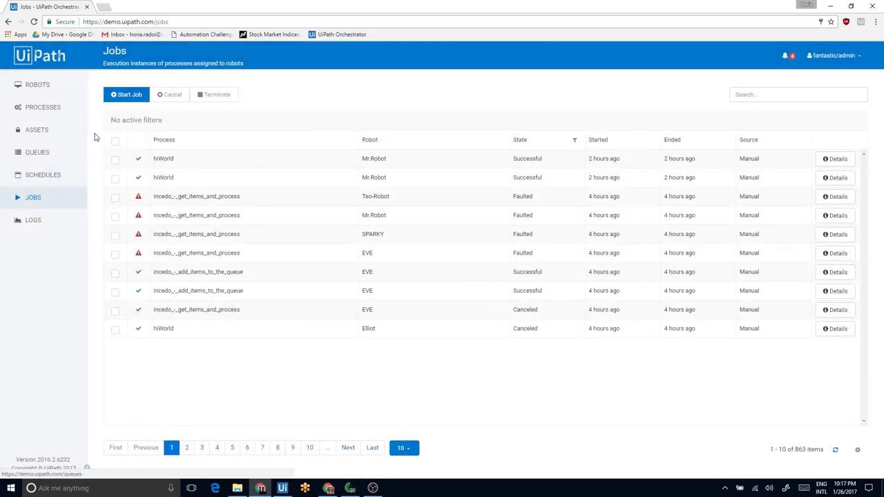
Start a hiWorld_fSociety job on Mr.Robot and close the Hello World message it displays
click(126, 96)
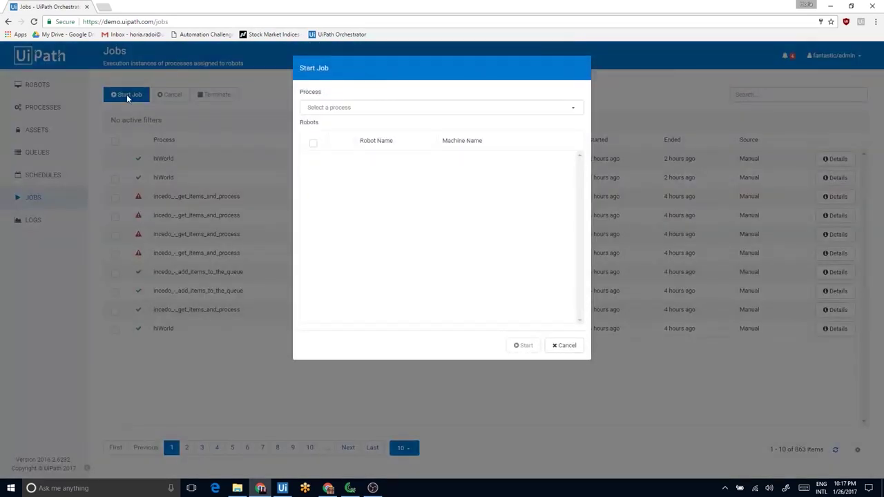
click(340, 110)
text(hiw)
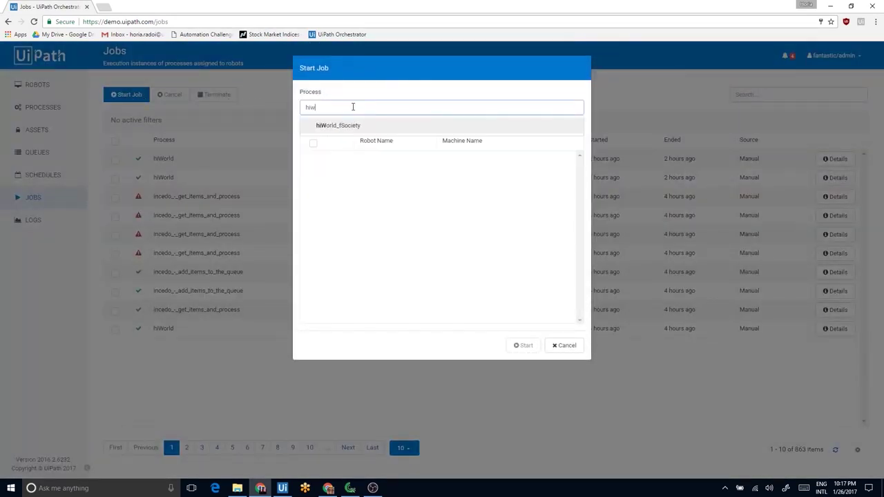
click(351, 126)
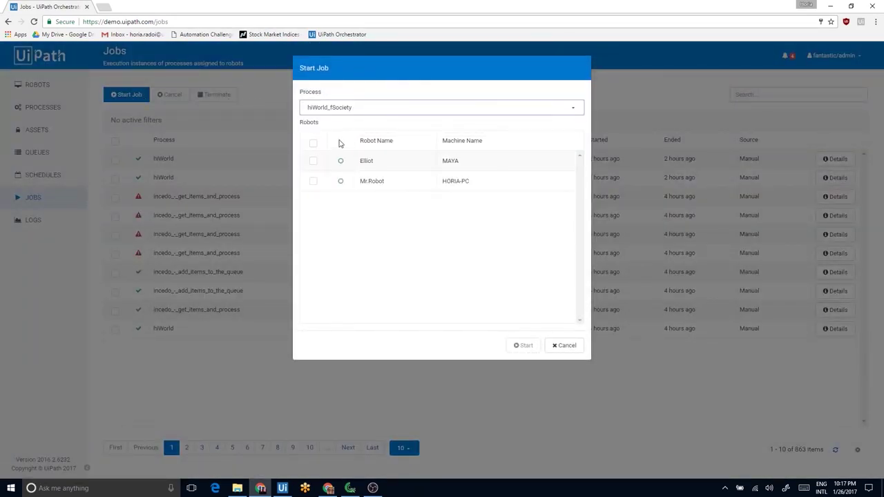
click(312, 181)
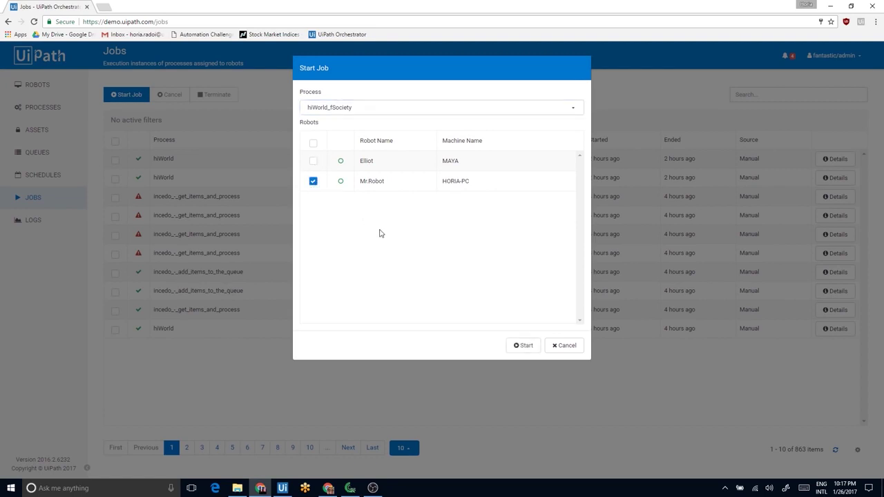
click(515, 346)
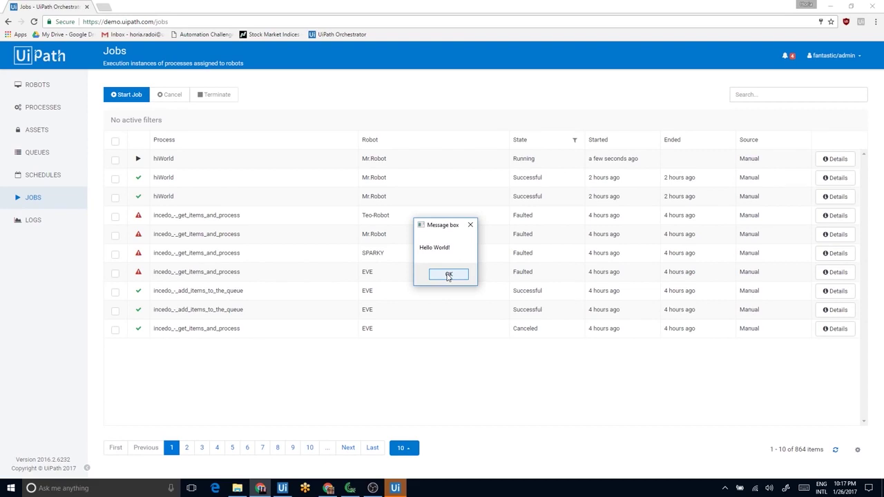
click(448, 274)
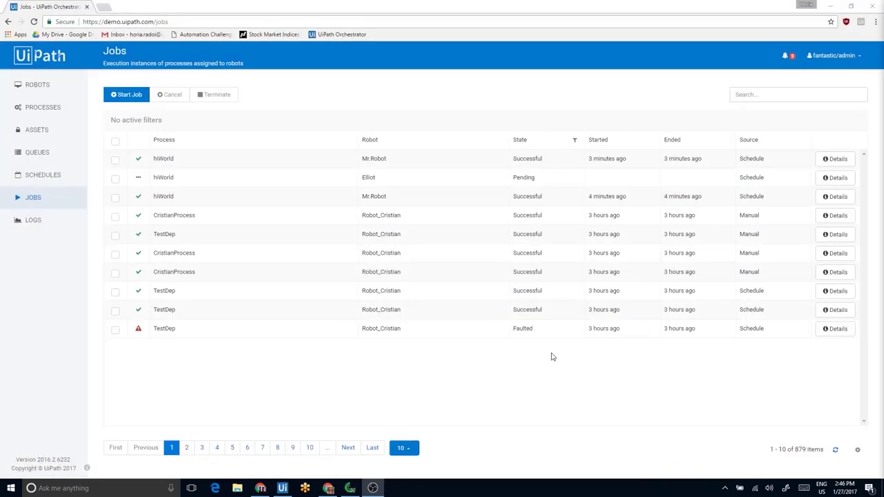
Add a schedule for hiWorld_fSociety with the default Minutes trigger, running every minute
click(56, 178)
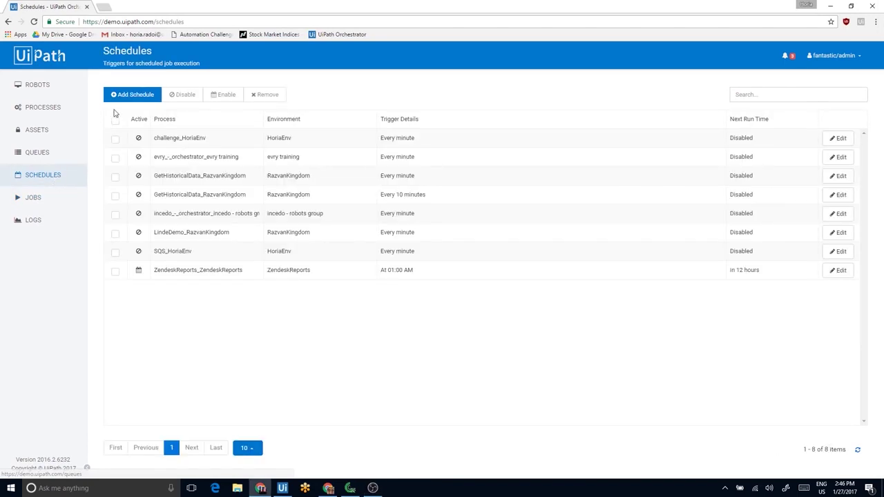
click(129, 96)
click(368, 113)
text(hiw)
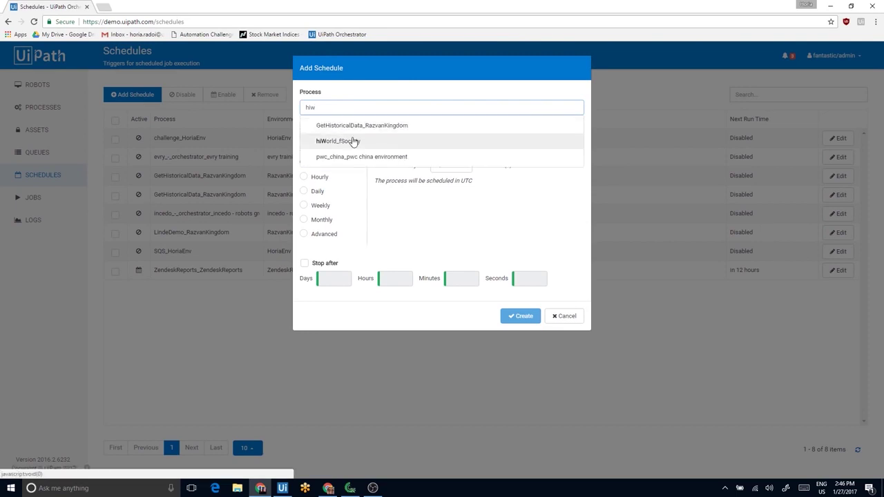
click(353, 140)
click(523, 316)
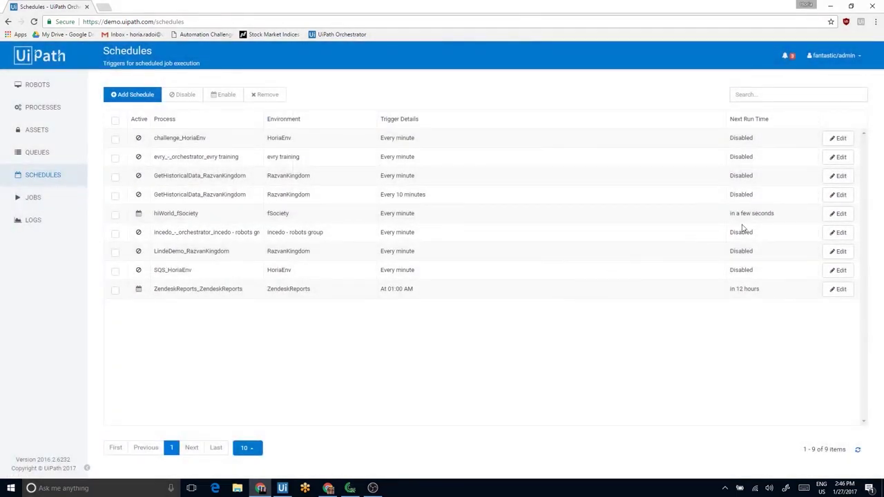
click(832, 213)
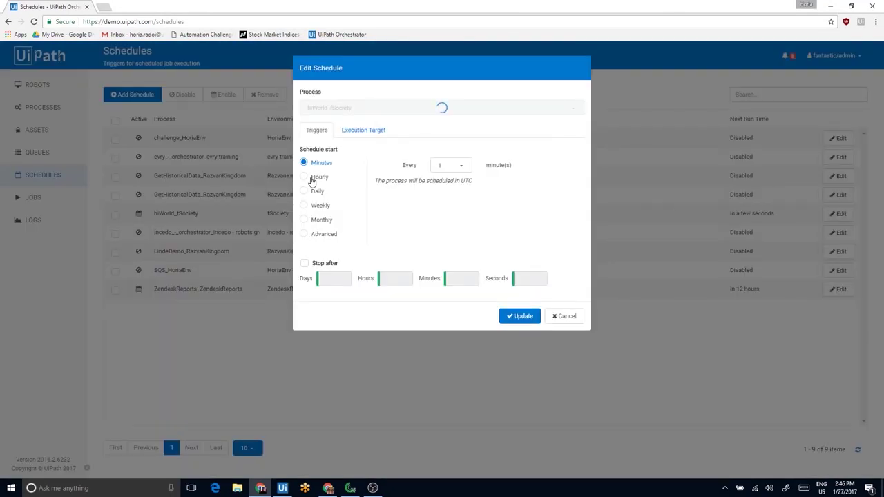
click(312, 179)
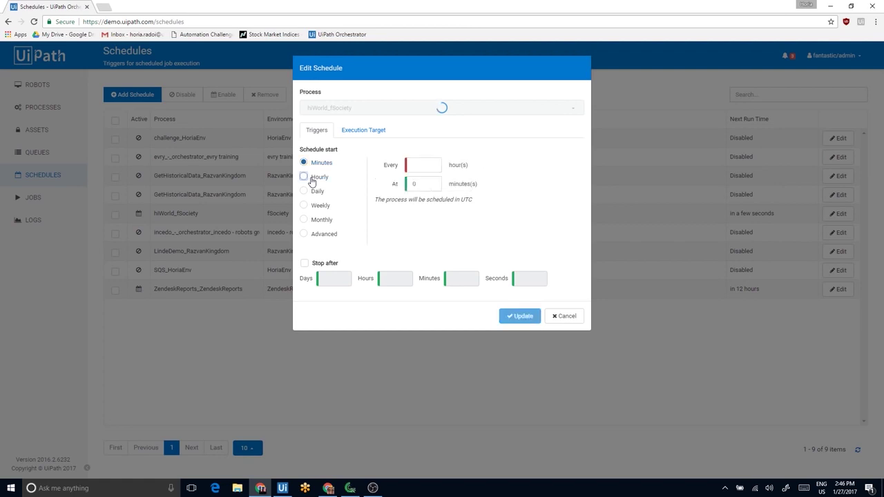
click(315, 192)
click(320, 208)
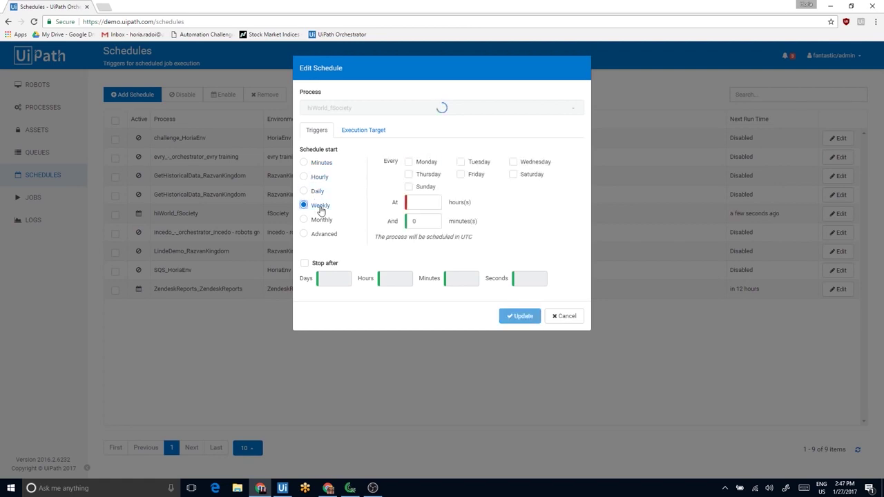
click(325, 235)
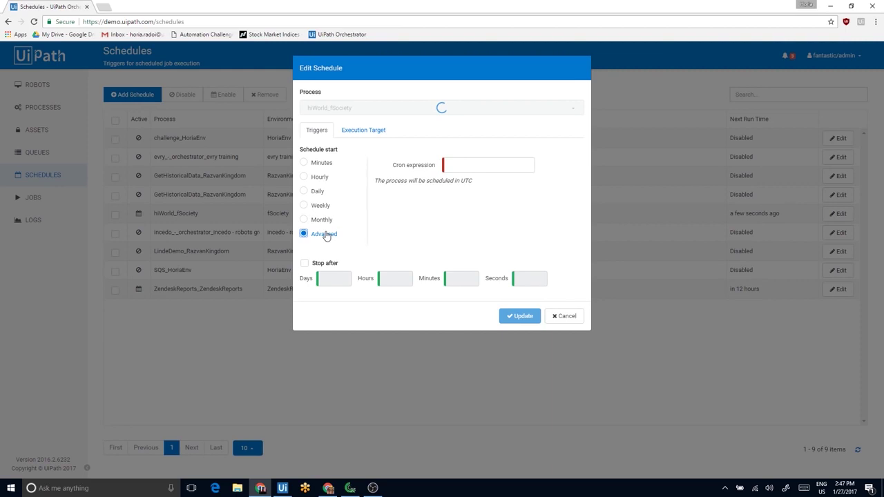
click(351, 133)
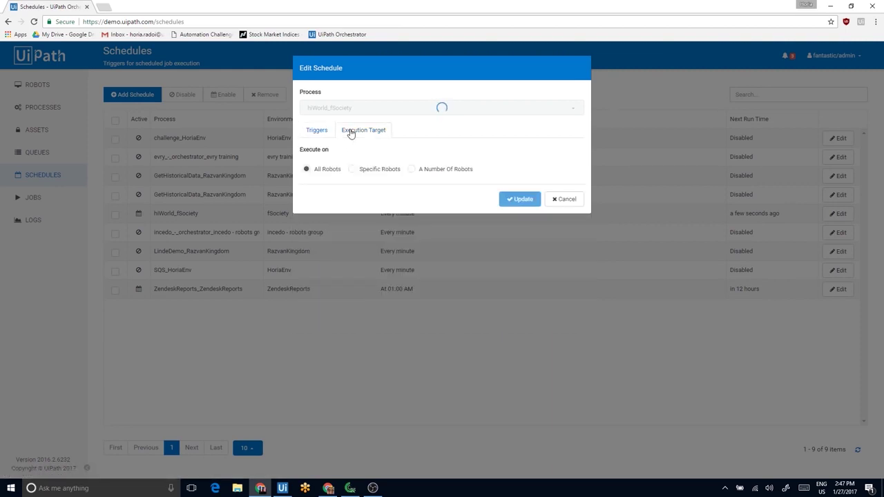
click(353, 169)
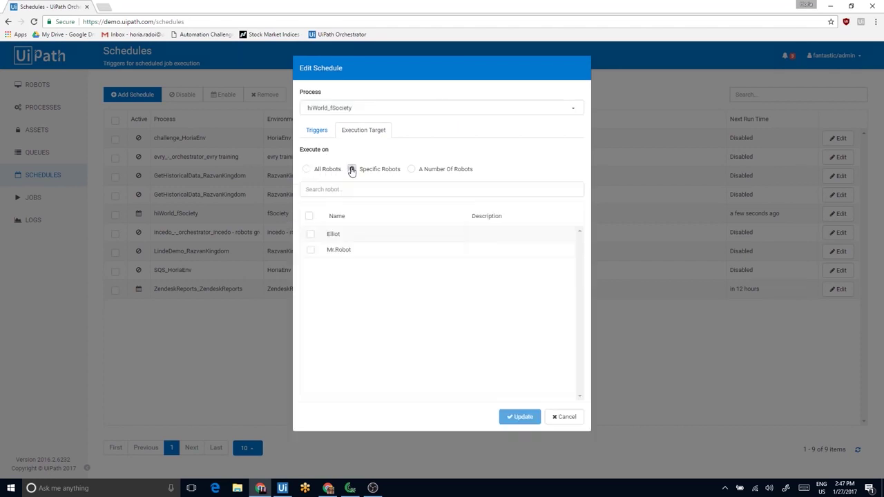
click(310, 250)
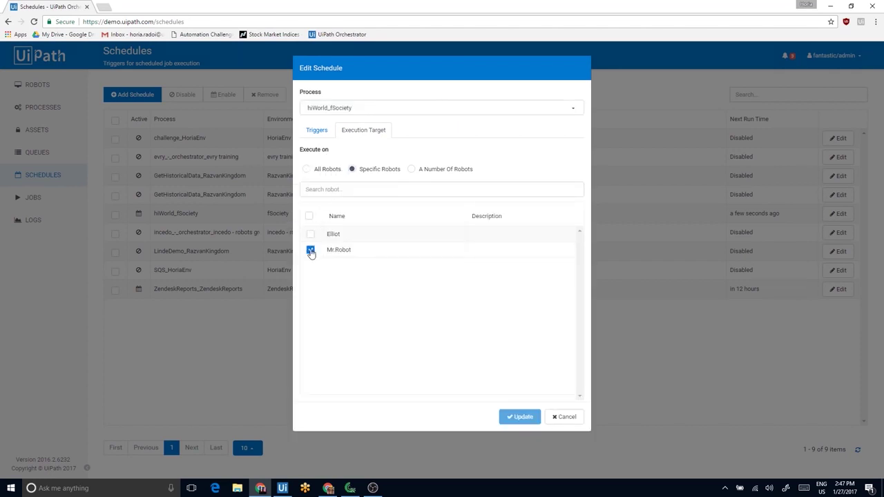
click(412, 170)
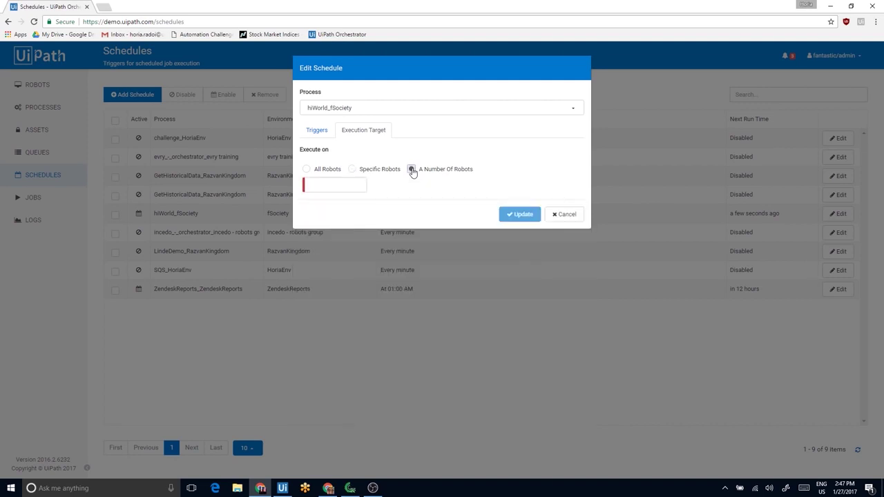
click(358, 185)
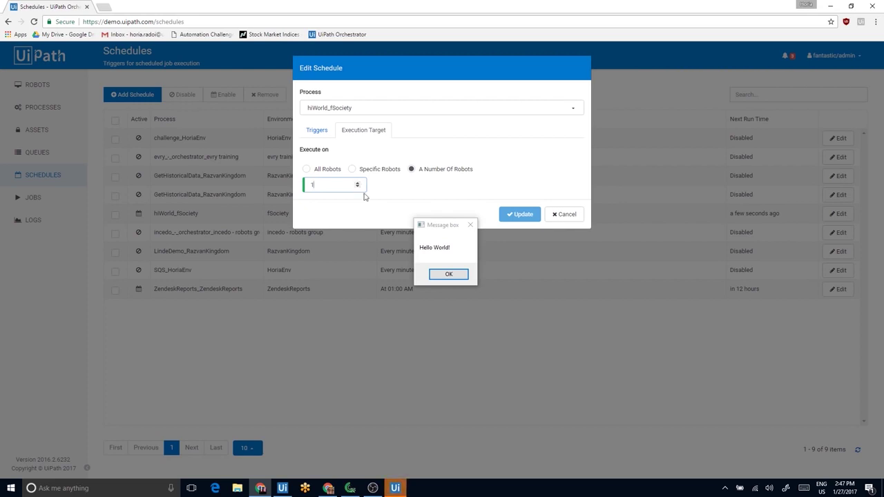
click(448, 277)
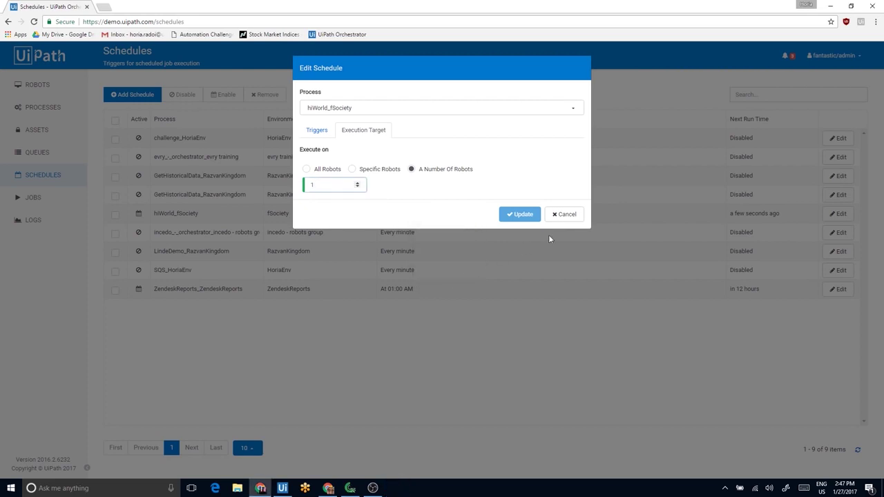
click(567, 215)
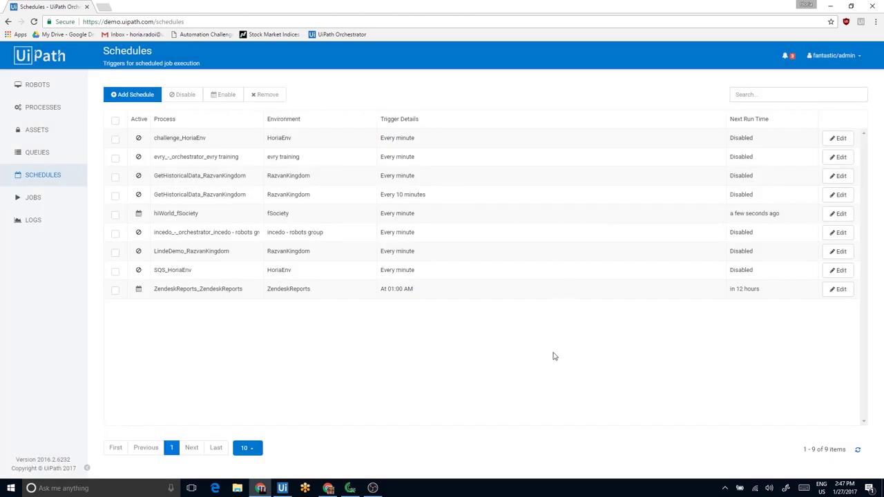
Remove the hiWorld_fSociety schedule, confirming with YES, then go to the Assets page
drag(154, 214, 205, 214)
click(115, 215)
click(268, 96)
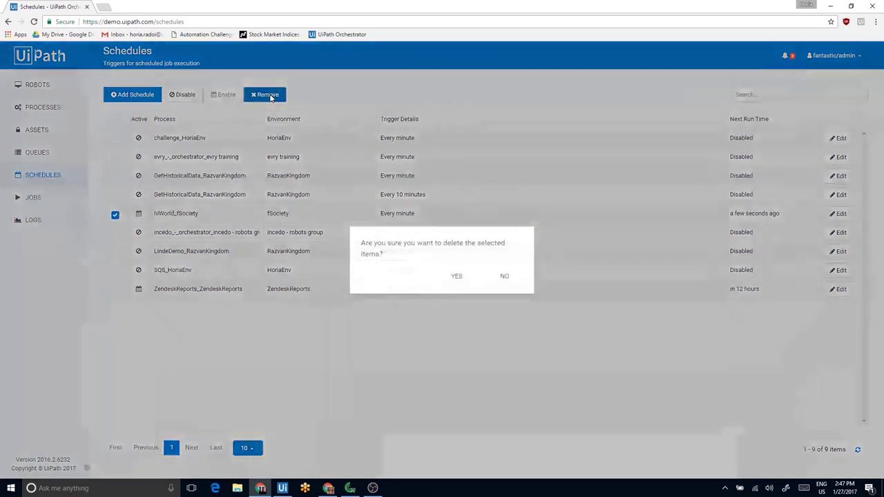
click(456, 276)
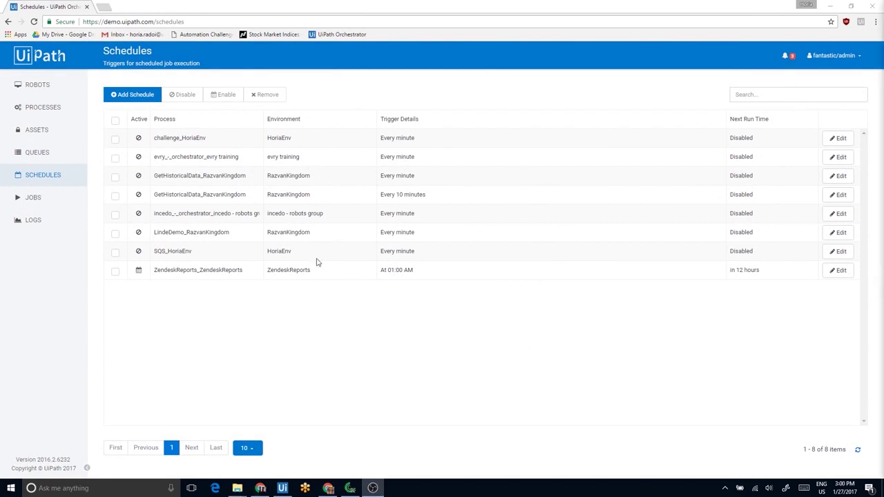
click(68, 137)
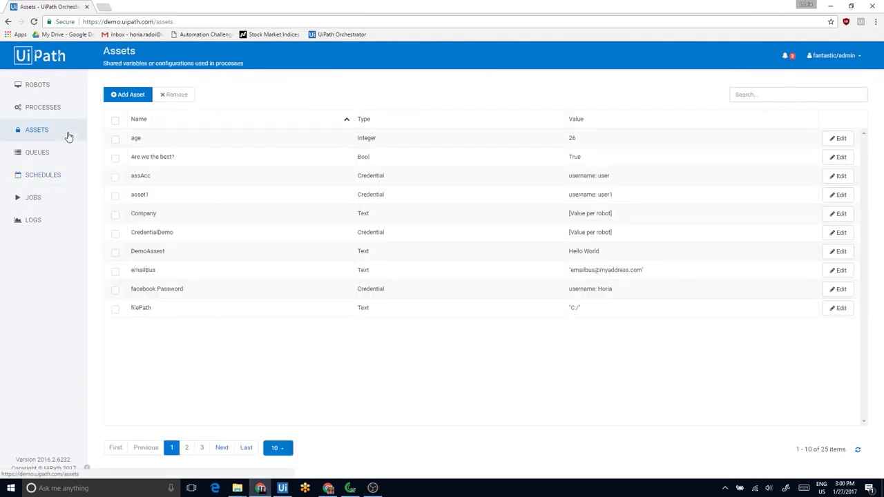
Add an asset named 'Real name' of type Text holding the real-name value
click(134, 96)
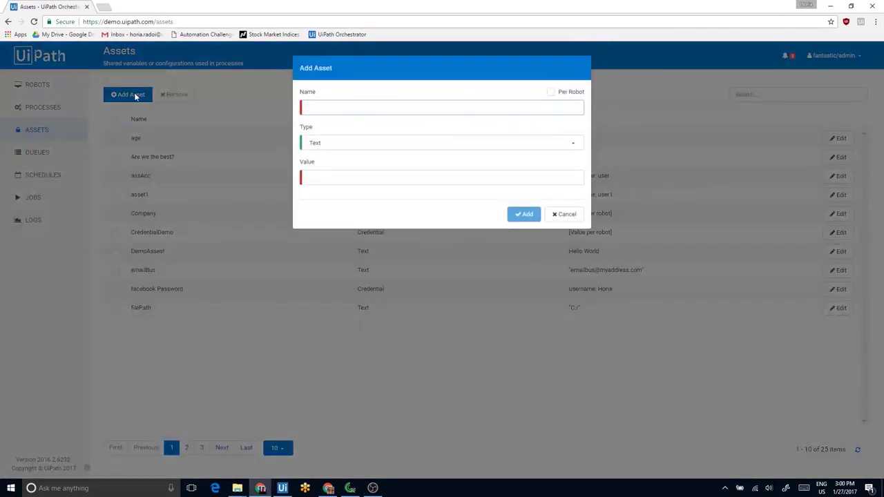
text(Real name)
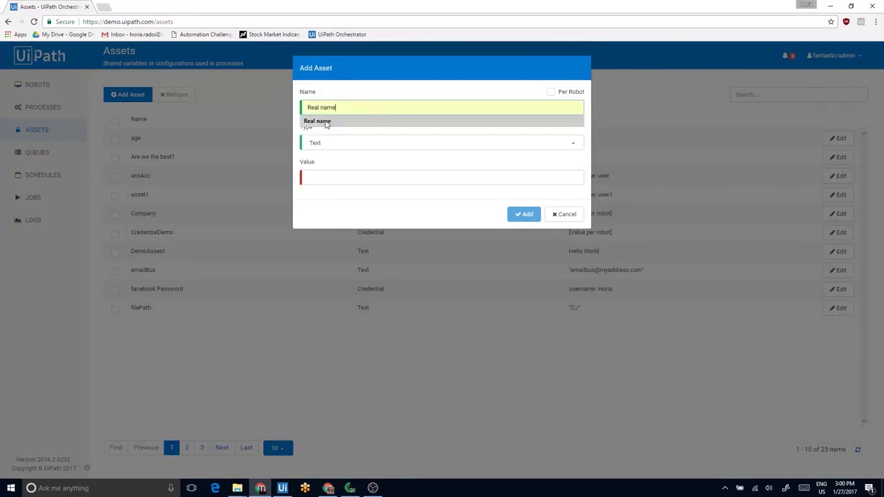
click(323, 122)
click(345, 143)
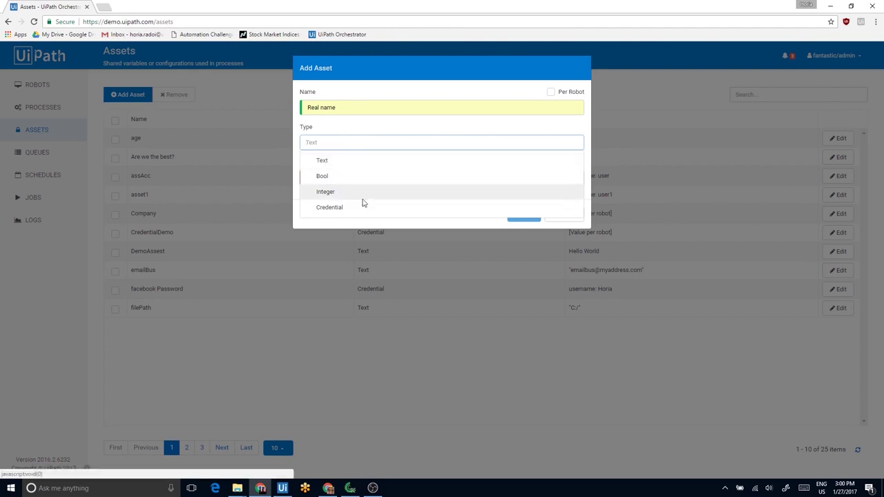
click(347, 167)
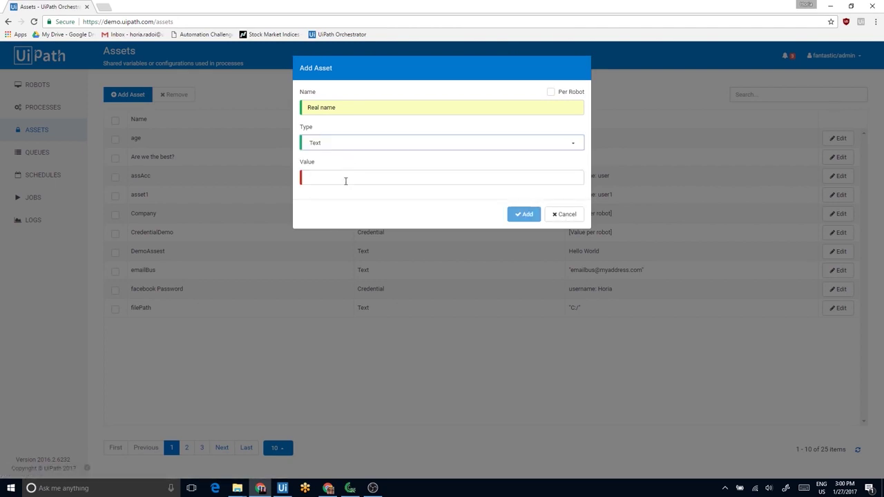
click(345, 179)
text(Elli)
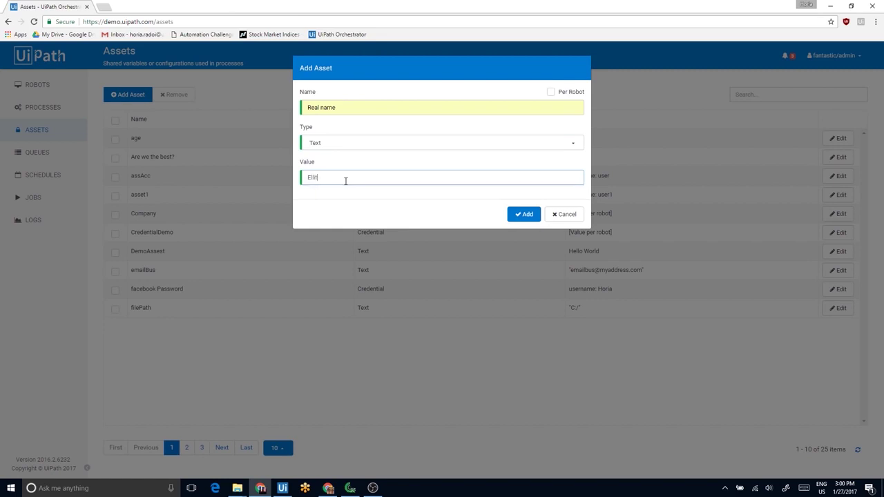
text(ot)
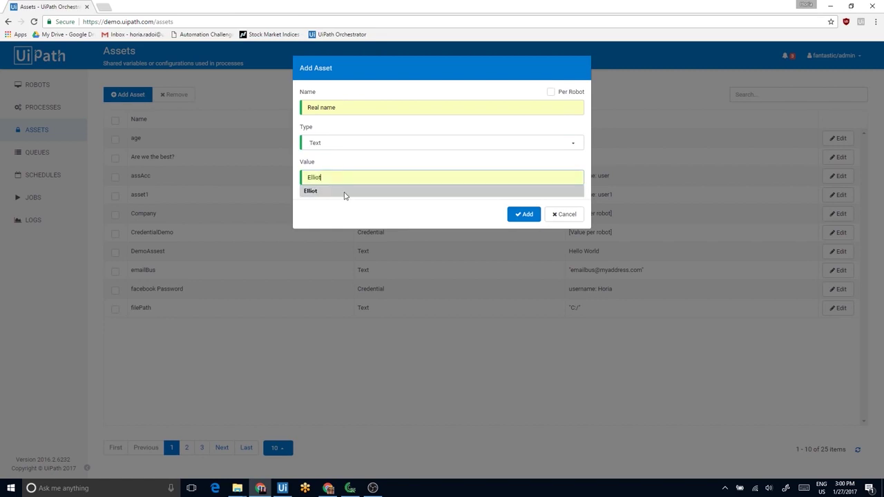
click(343, 192)
click(520, 216)
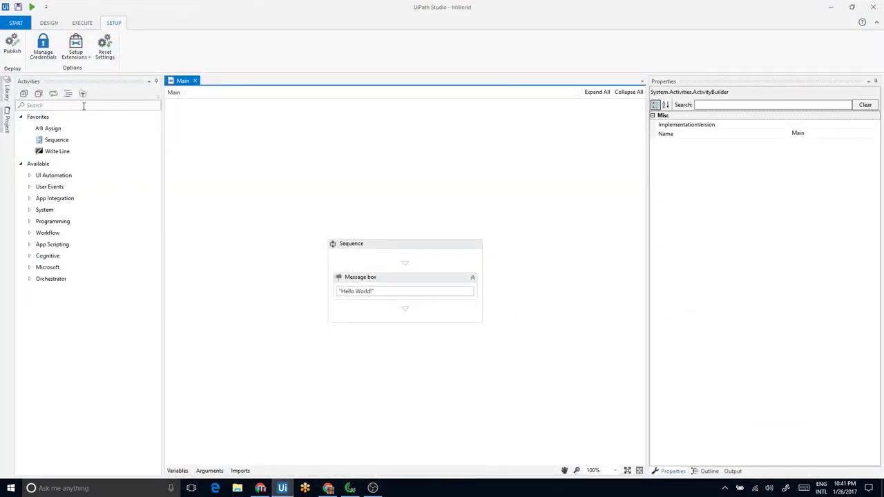
Add a Get Asset activity reading 'Real name' into a new variable called name
click(84, 106)
text(orchestrator)
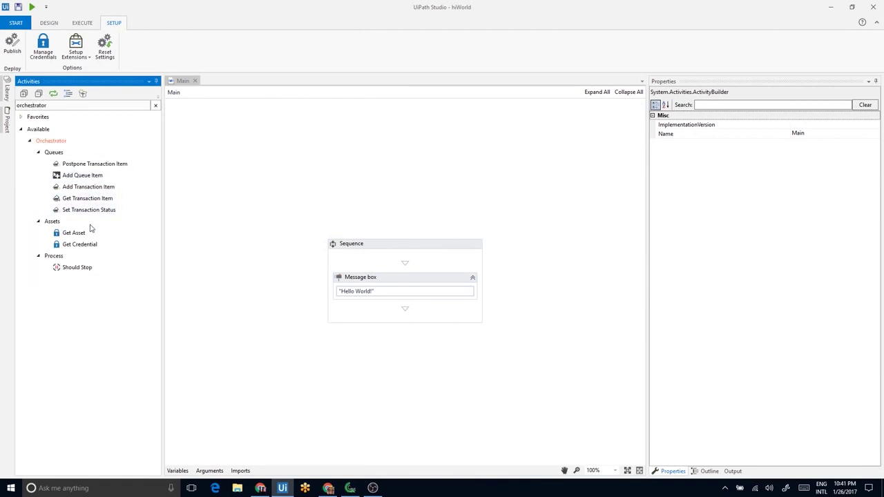
drag(76, 234, 393, 267)
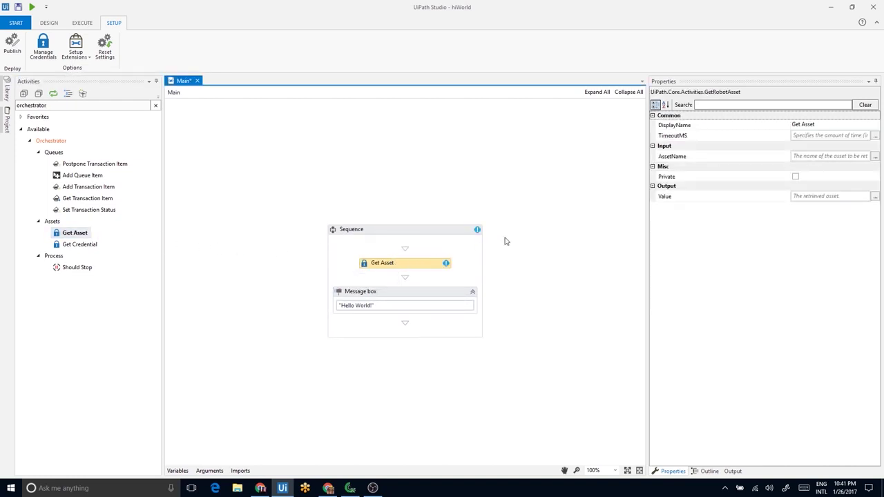
click(798, 155)
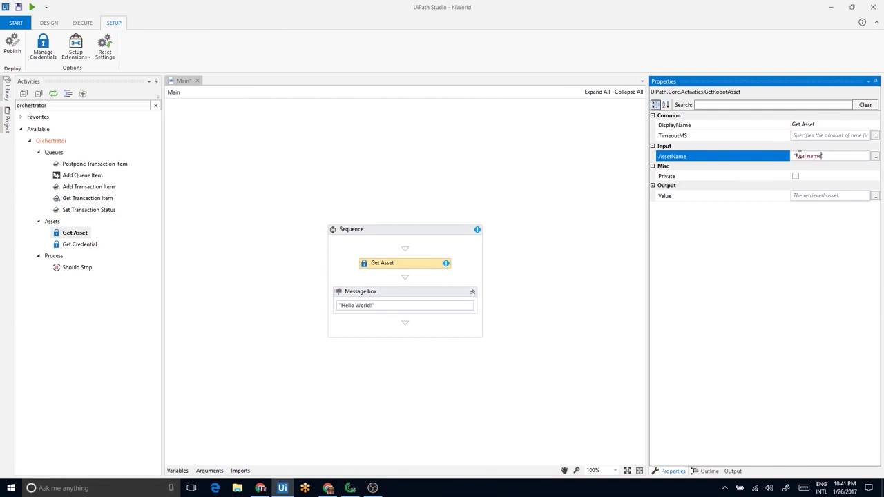
click(800, 197)
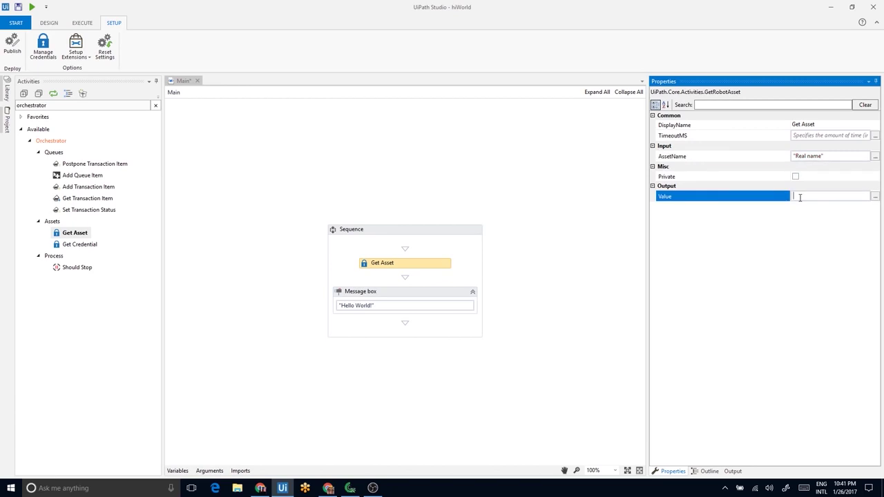
key(ctrl+k)
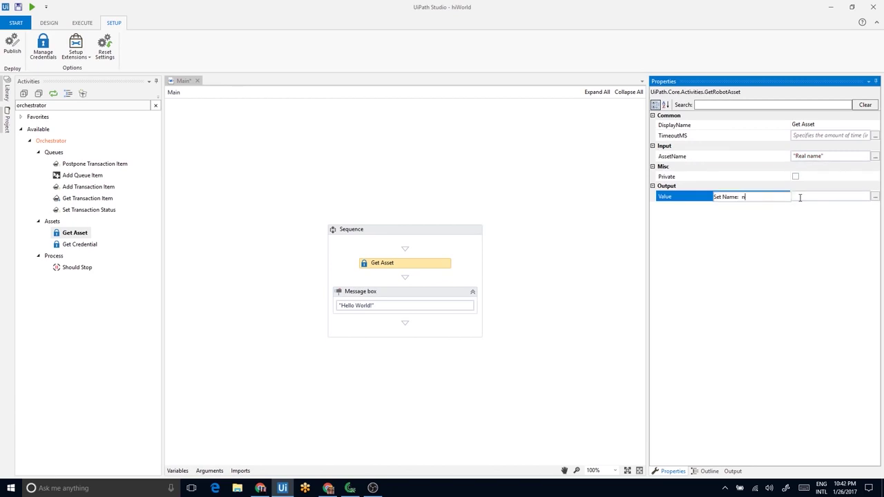
key(Return)
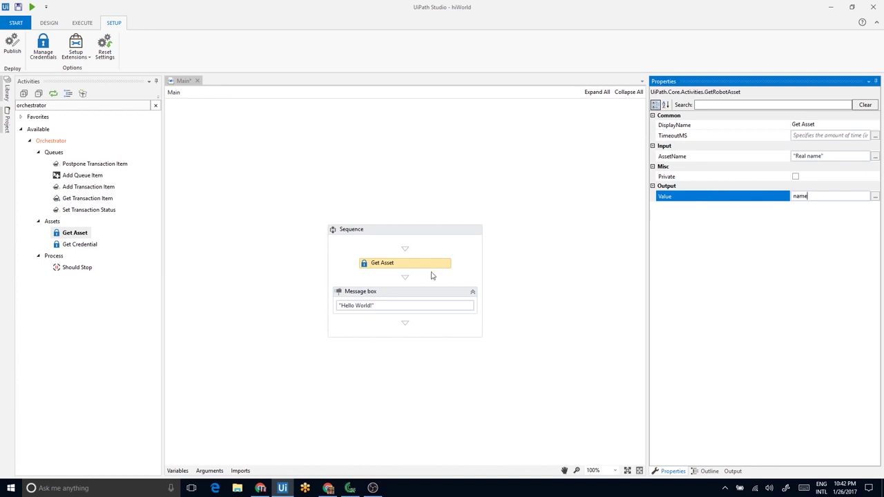
Replace the message box text 'Hello World!' with the name variable and run the workflow
click(376, 306)
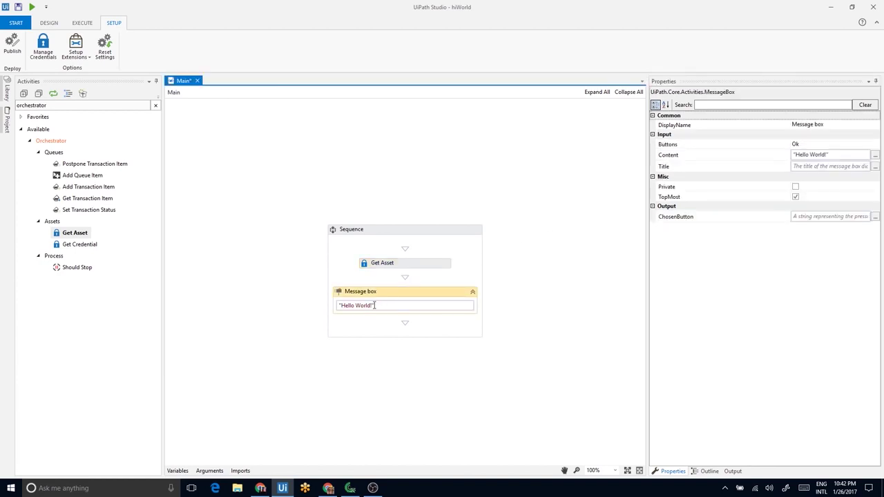
drag(376, 305, 338, 306)
text(name)
click(316, 317)
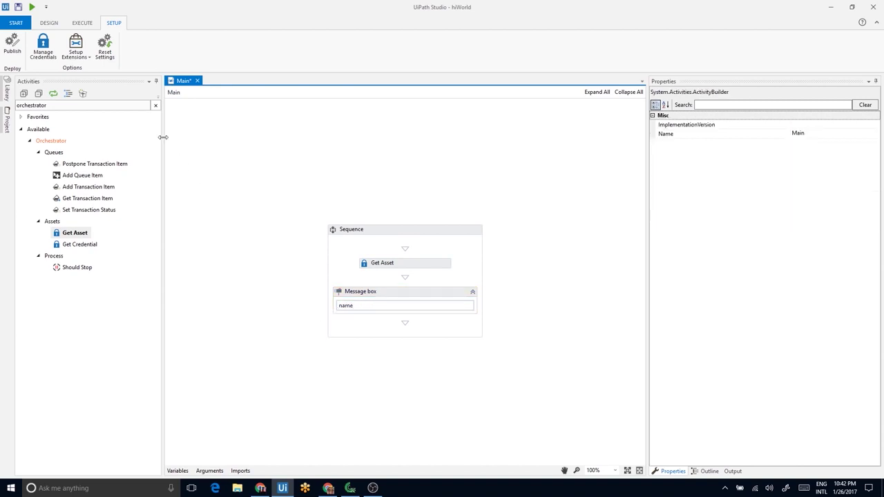
click(33, 8)
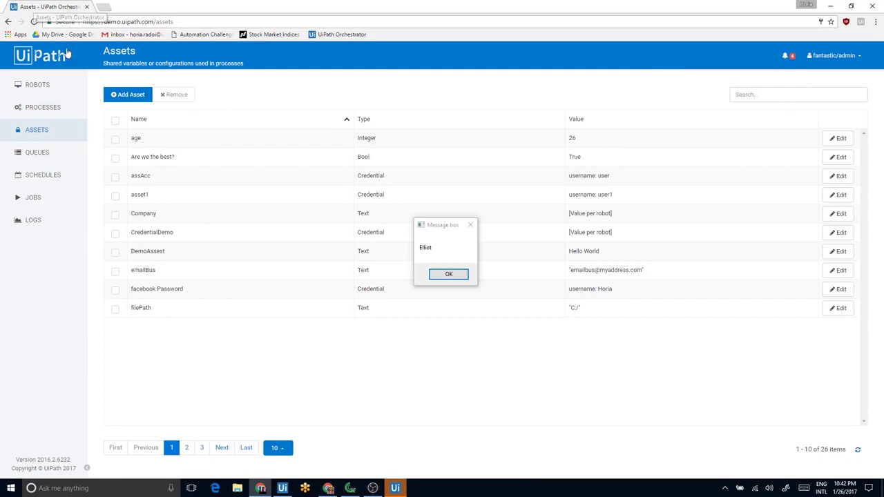
Dismiss the run's message box, return to Orchestrator, and open the Queues page
click(449, 274)
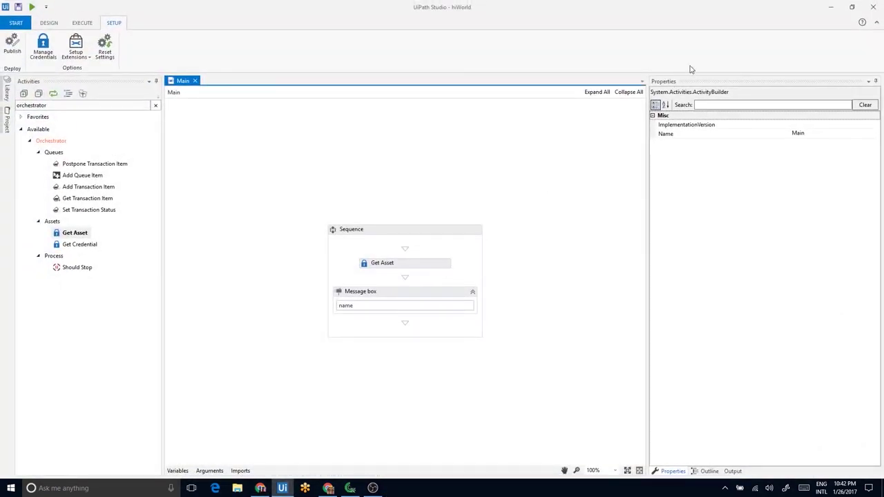
click(827, 6)
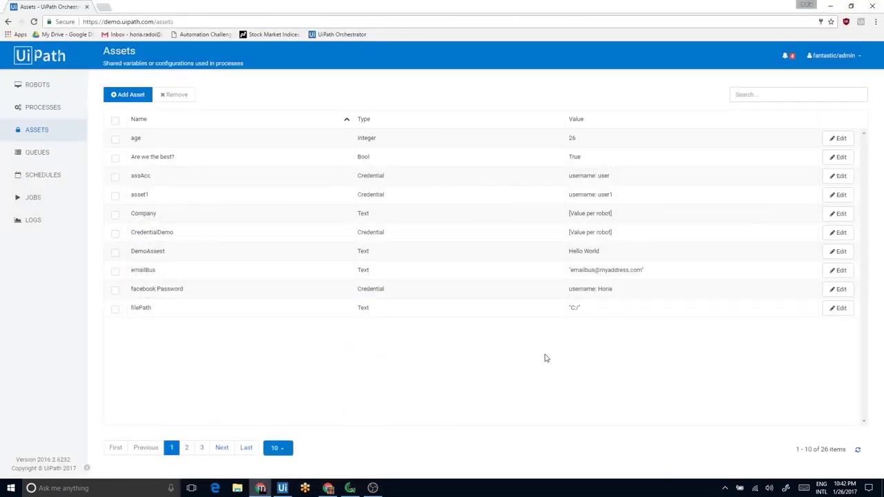
click(70, 158)
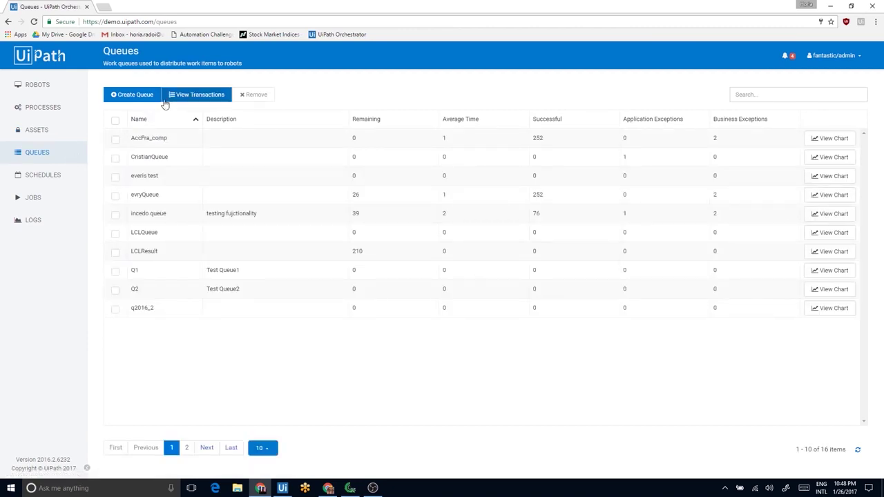
View the queue transactions, go back to Queues, then open the Logs page with hiWorld entries
click(173, 98)
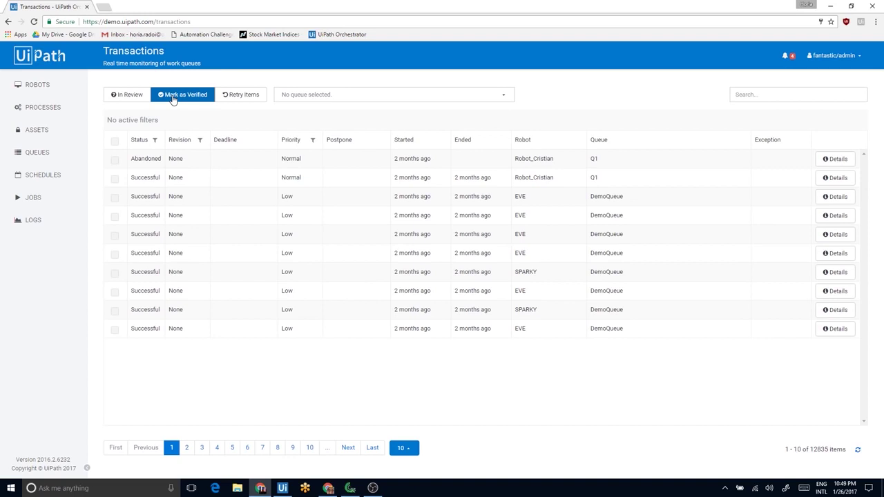
click(38, 153)
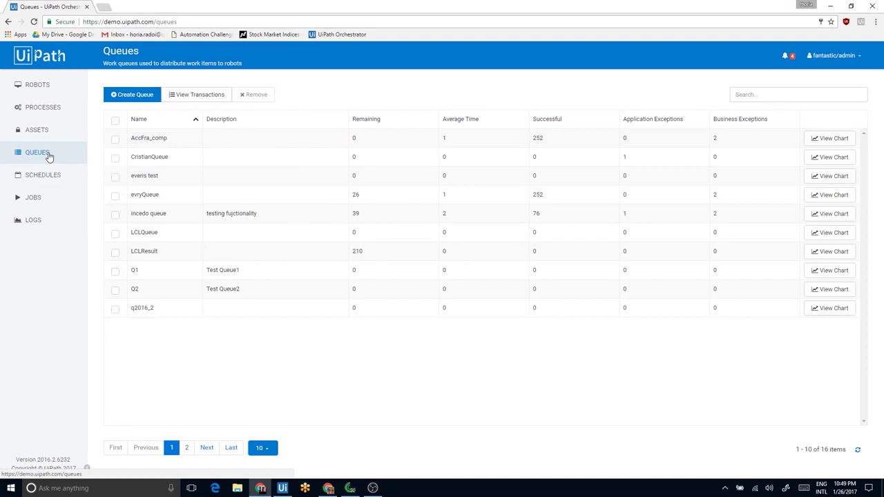
click(45, 221)
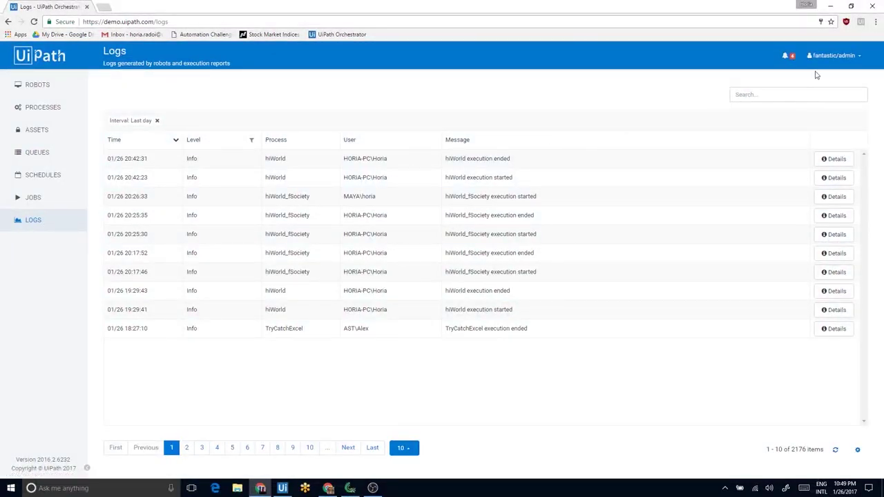
From the admin account menu, view the Audit trail, then the Users list
click(838, 58)
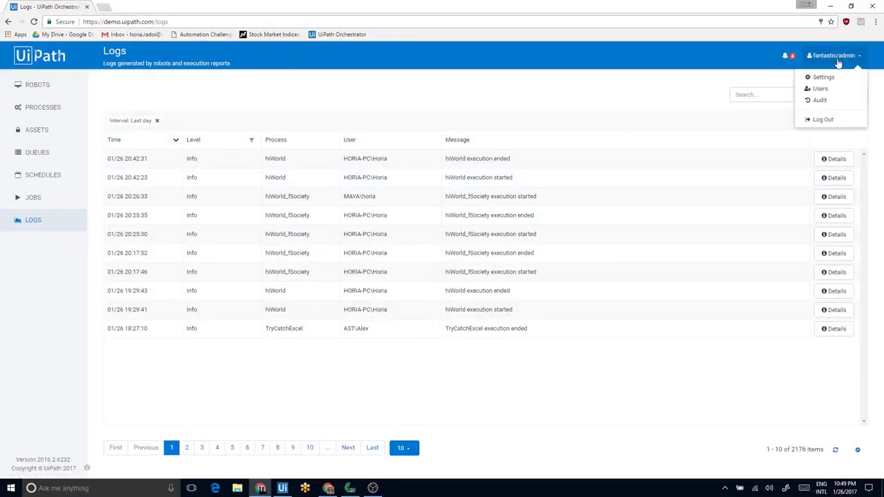
click(819, 100)
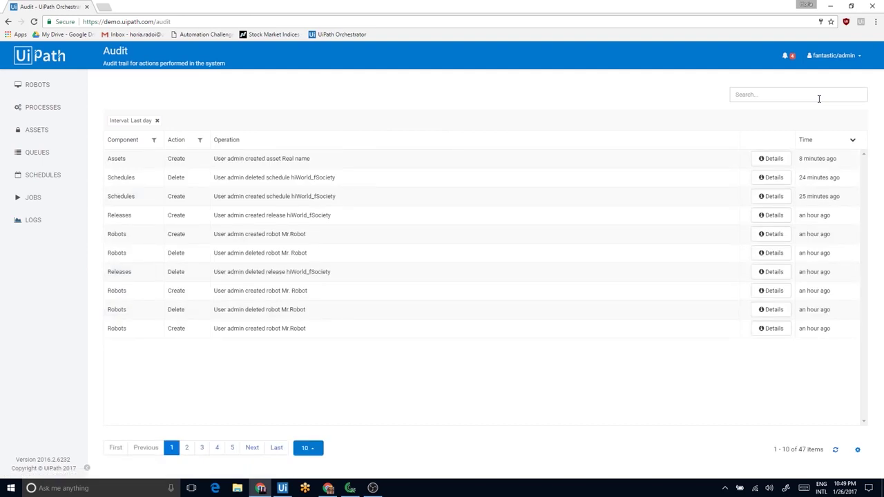
click(839, 58)
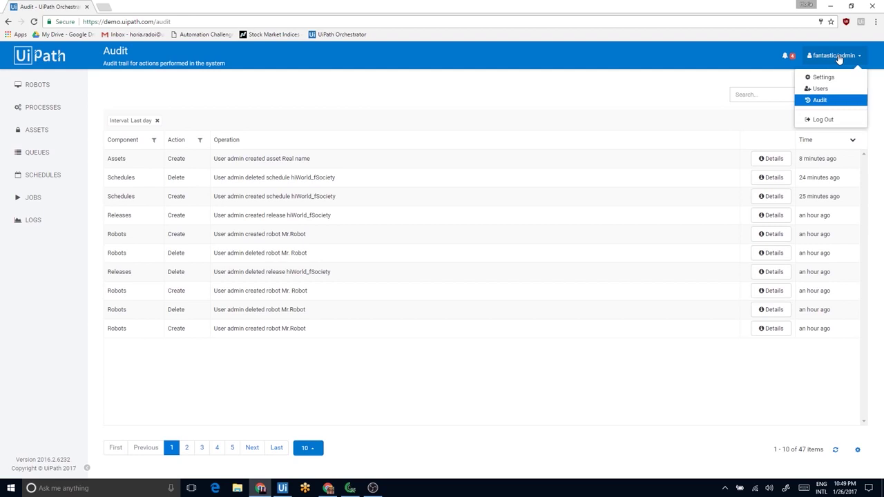
click(819, 89)
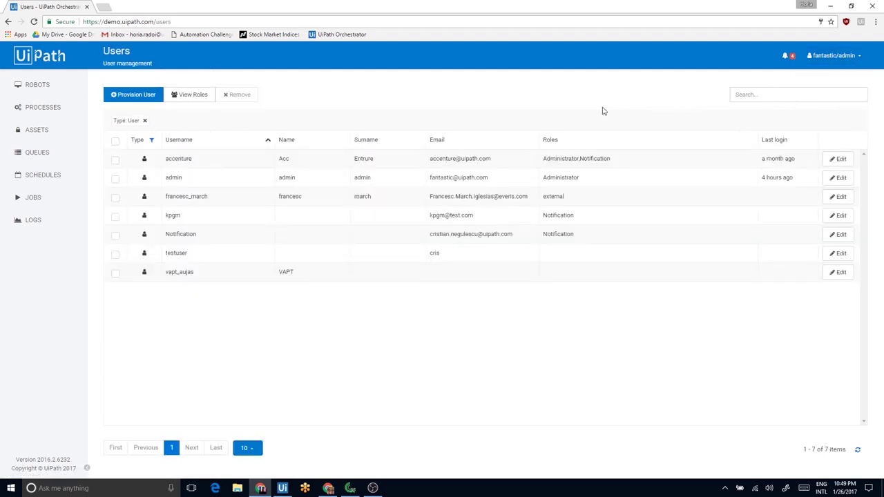
List the roles and review the Administrator role's permissions without changing them
click(193, 95)
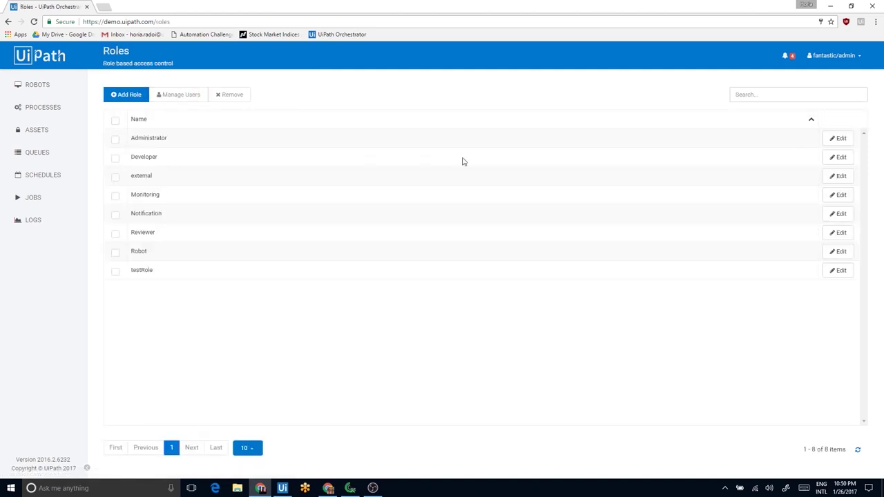
click(837, 143)
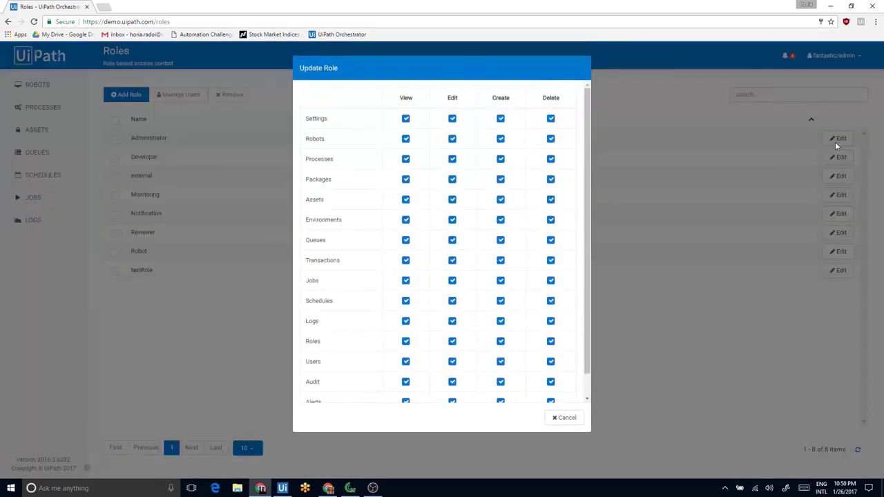
scroll(566, 166, down, 1)
scroll(566, 167, down, 1)
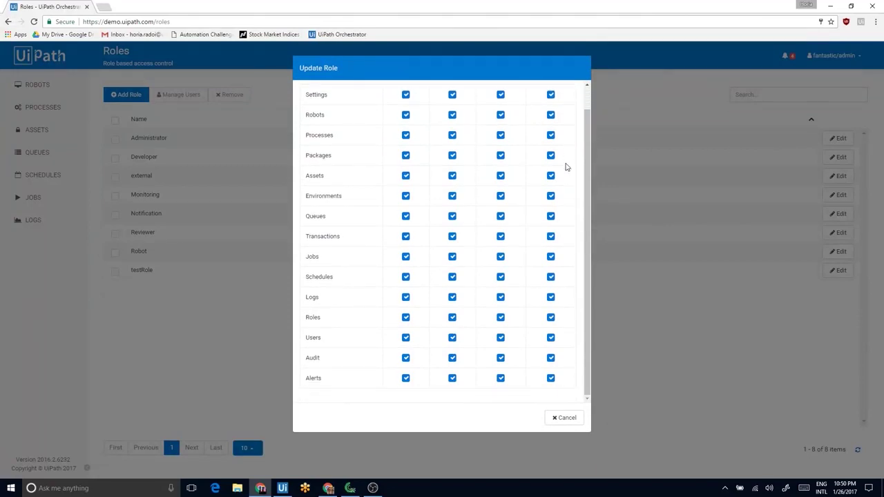
key(Escape)
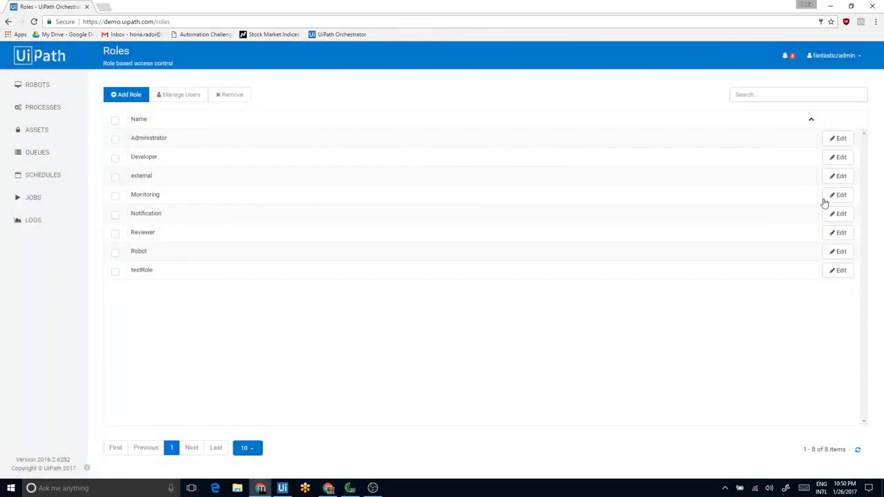
Review the Monitoring role's permissions without saving, then show the recent job alerts
click(828, 199)
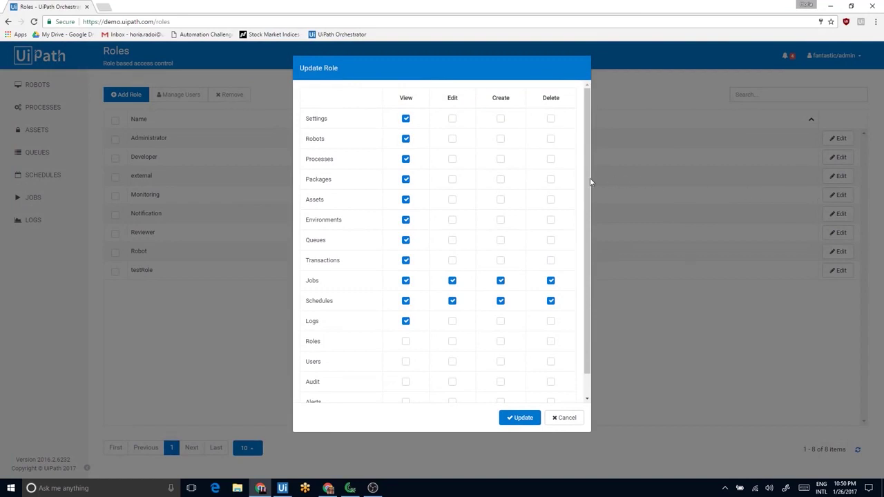
scroll(556, 182, down, 2)
key(Escape)
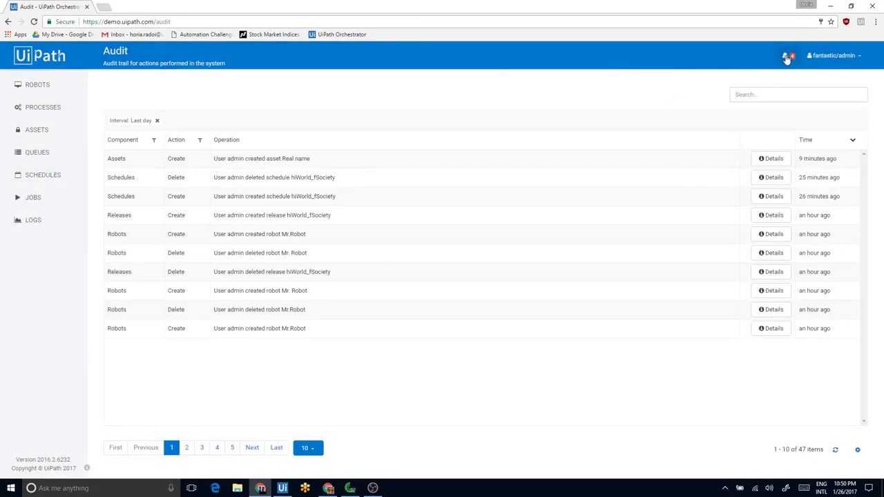
click(786, 57)
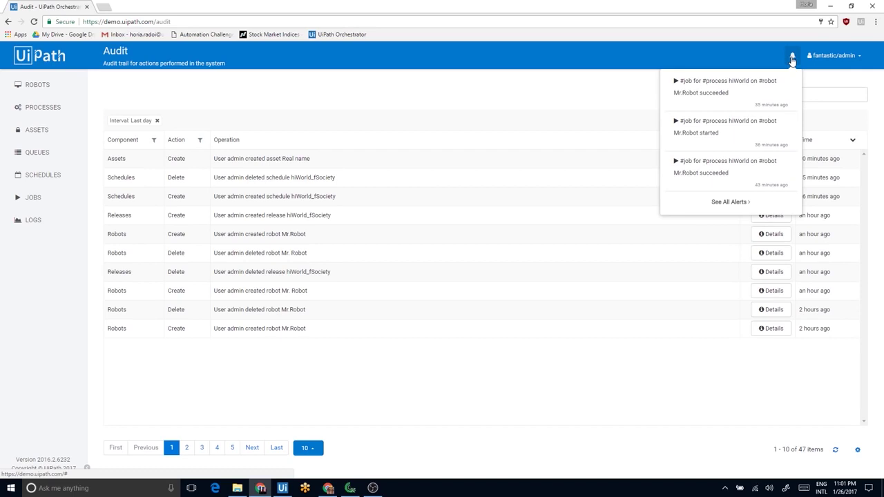
Open the Alerts page listing 207 notifications, including hiWorld job successes on Mr.Robot
click(732, 202)
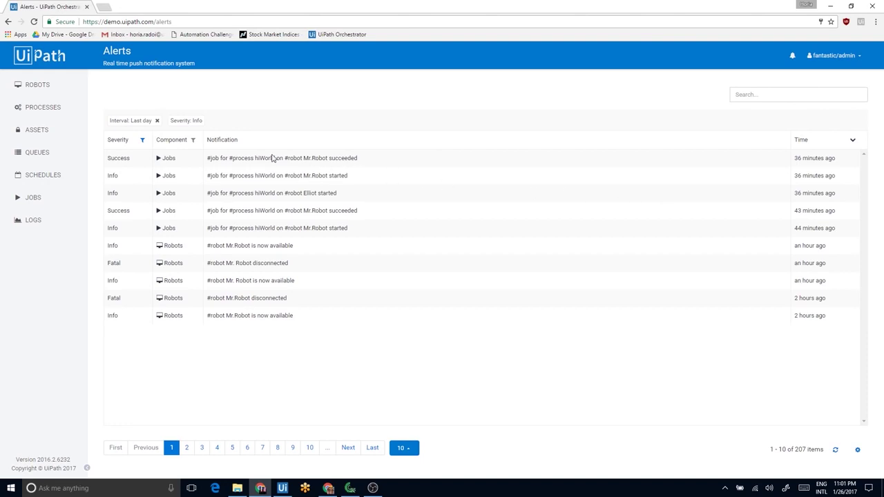
drag(106, 162, 177, 320)
click(182, 338)
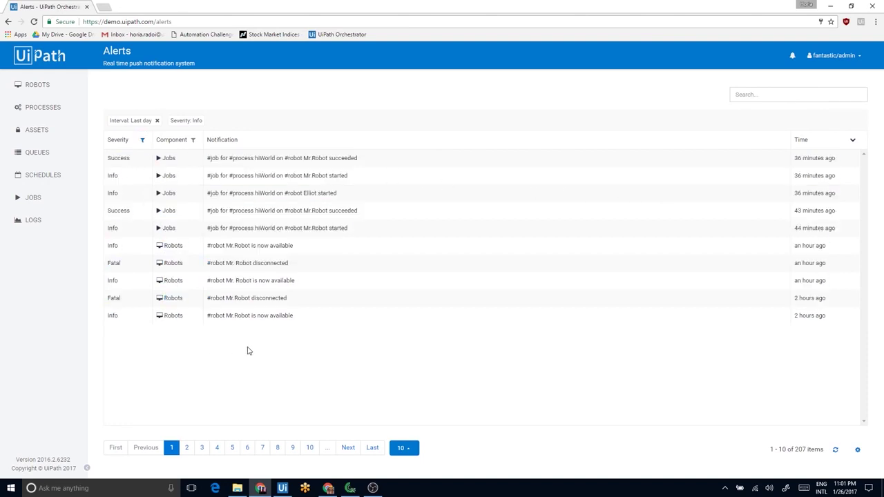